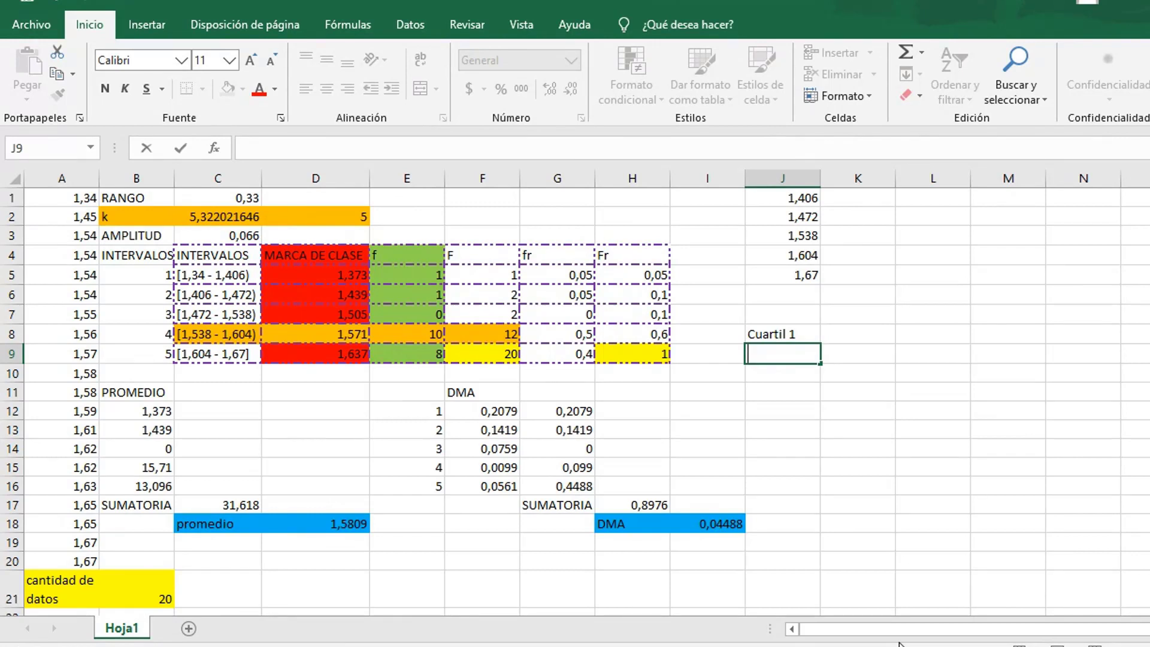
Calculate the first quartile's position in J9 with the formula =(B21*1)/4.
type("=")
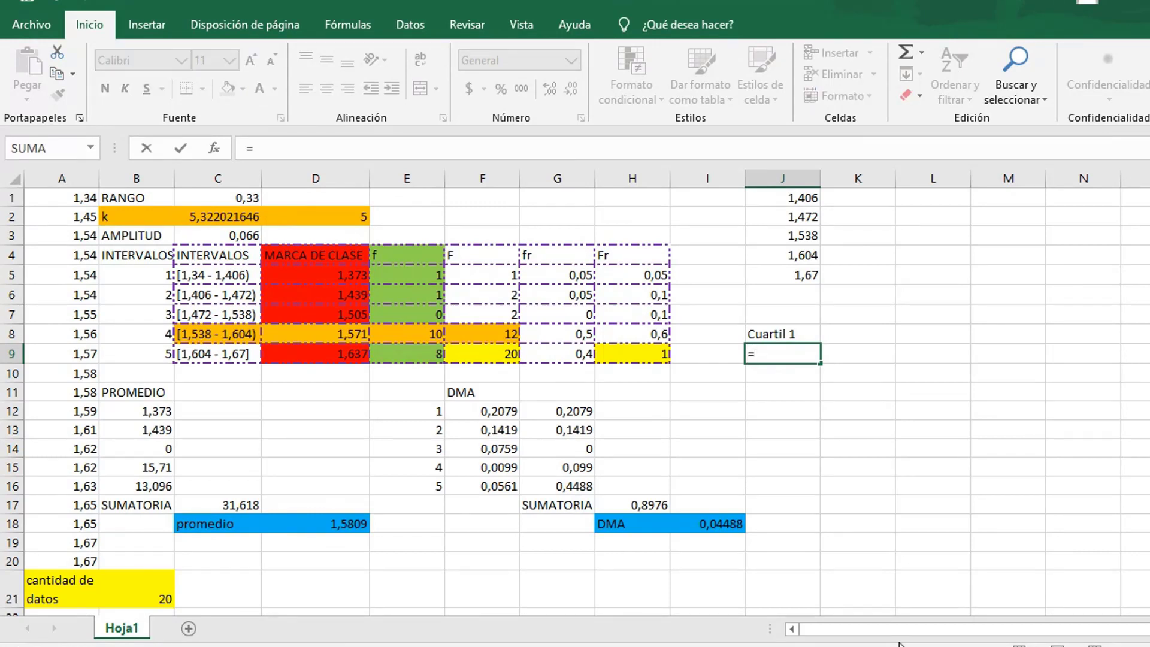
type("(")
left_click(144, 597)
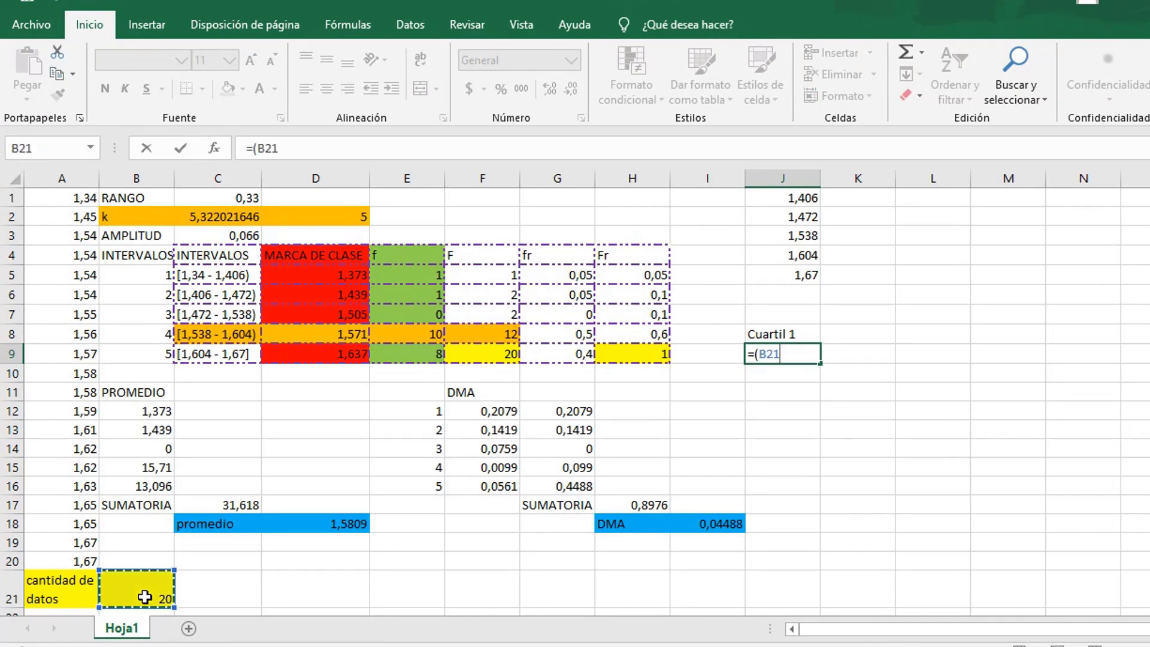
type("*1")
key("BackSpace")
type("2")
key("BackSpace")
type("3")
key("BackSpace")
type("1)/")
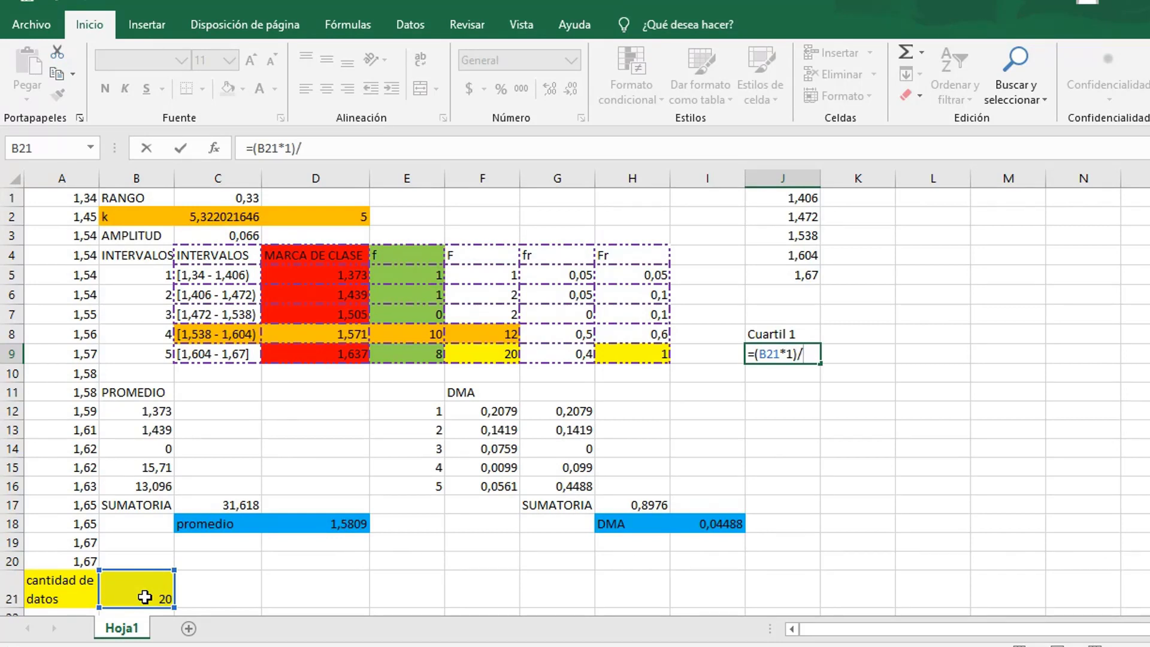
type("4")
key("ctrl+Return")
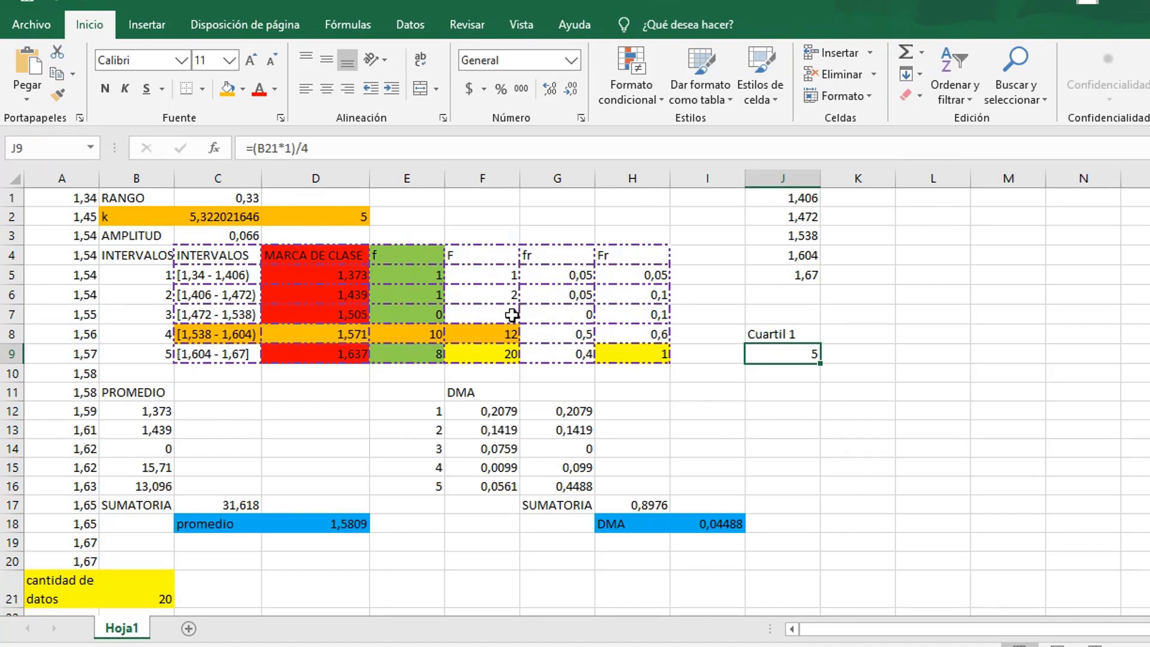
Examine the cumulative frequencies around the quartile position, the fourth interval's row and frequency, and the class width in C3.
left_click_drag(500, 332, 255, 333)
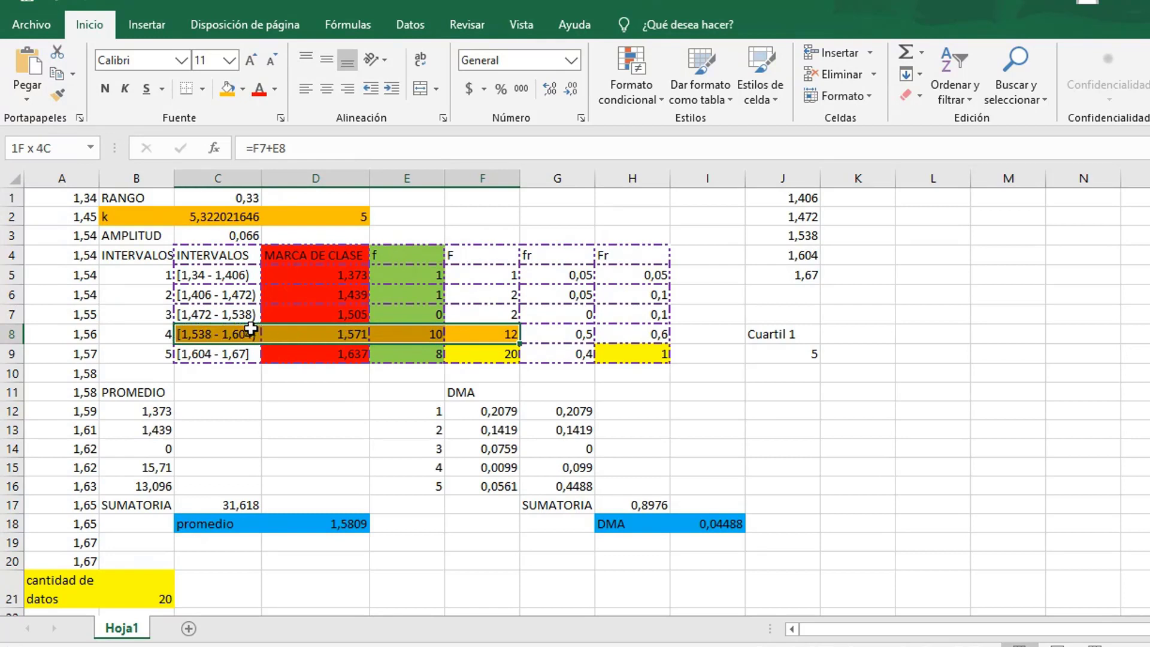
left_click(481, 313)
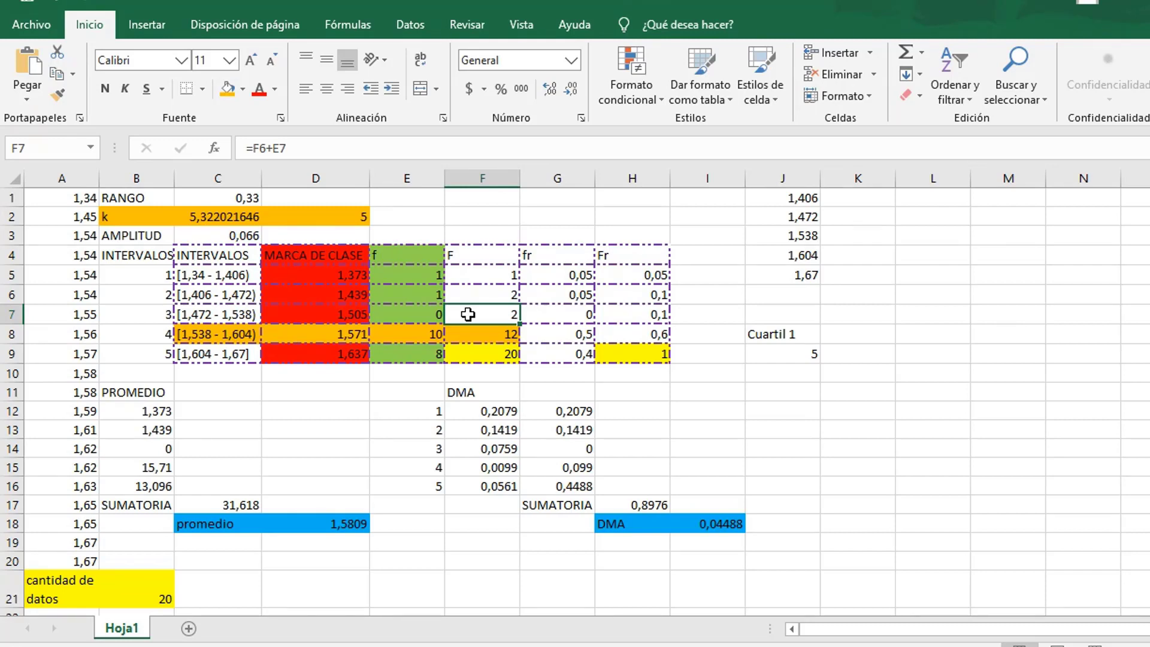
left_click(471, 338)
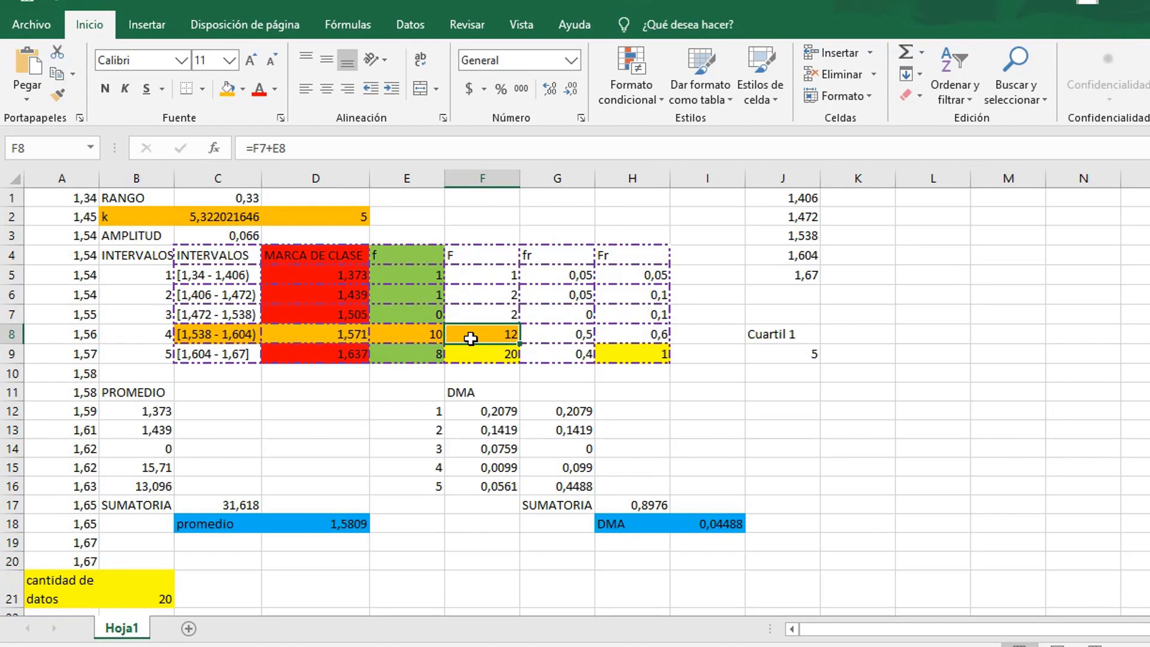
left_click(783, 355)
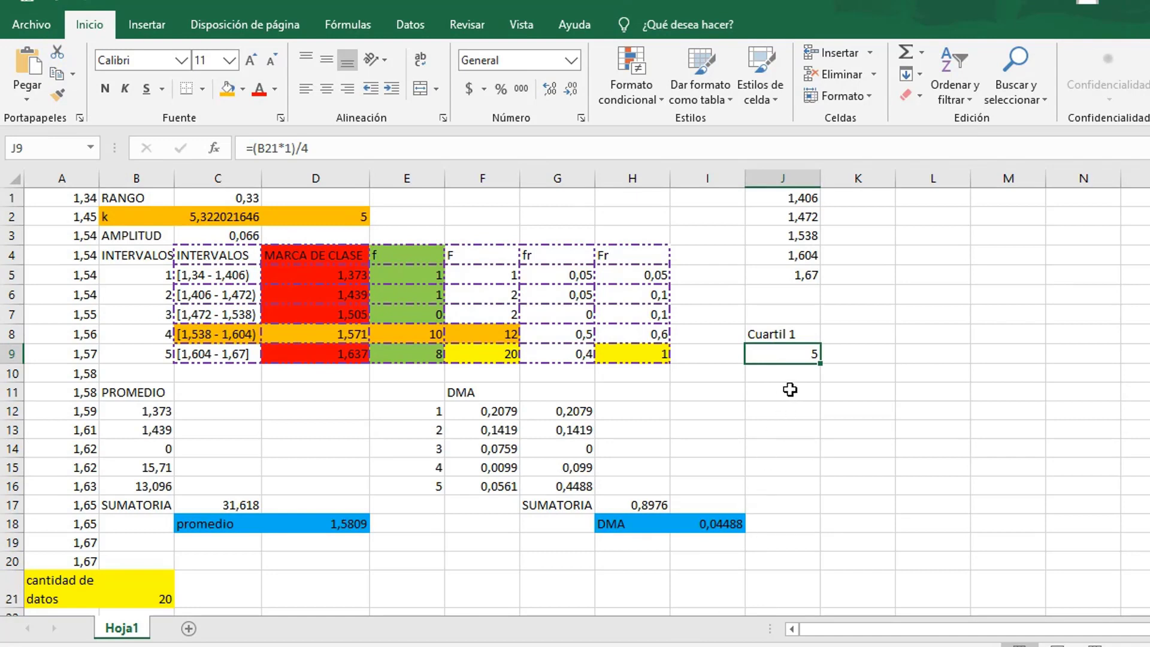
key("Down")
key("Down")
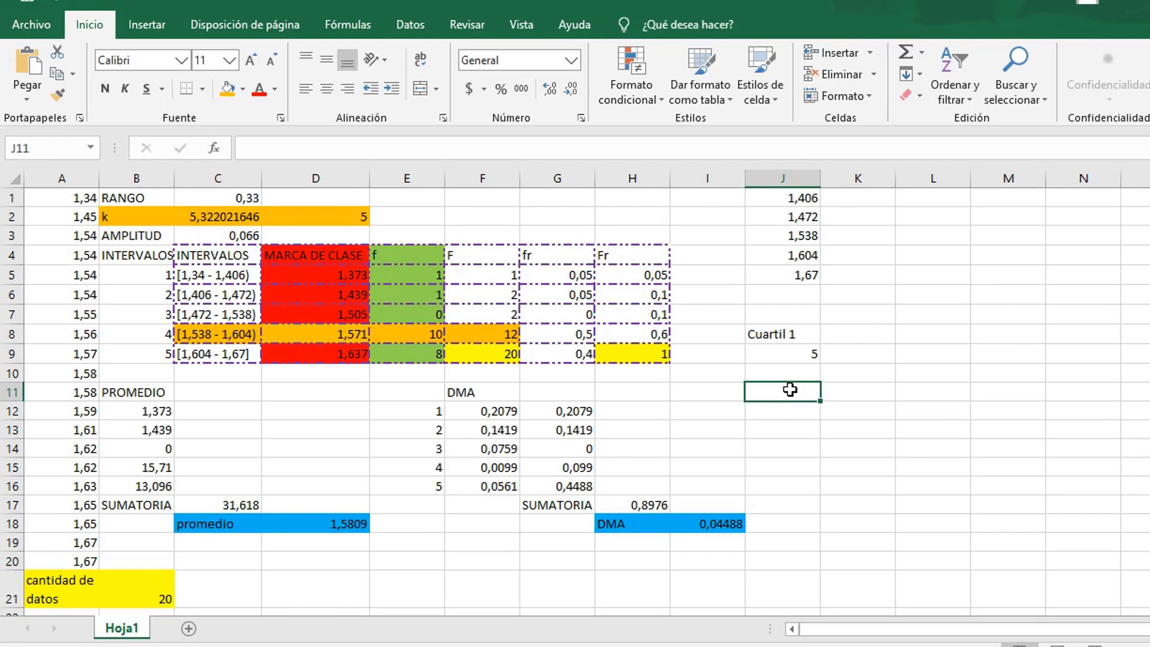
left_click(473, 317)
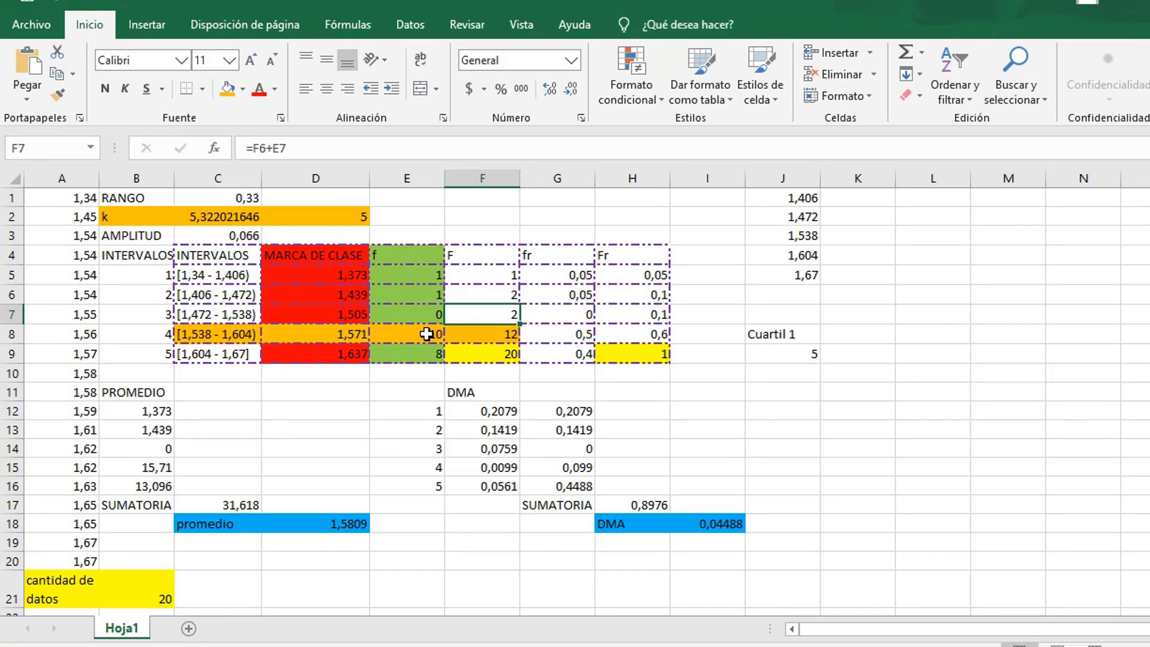
left_click(427, 335)
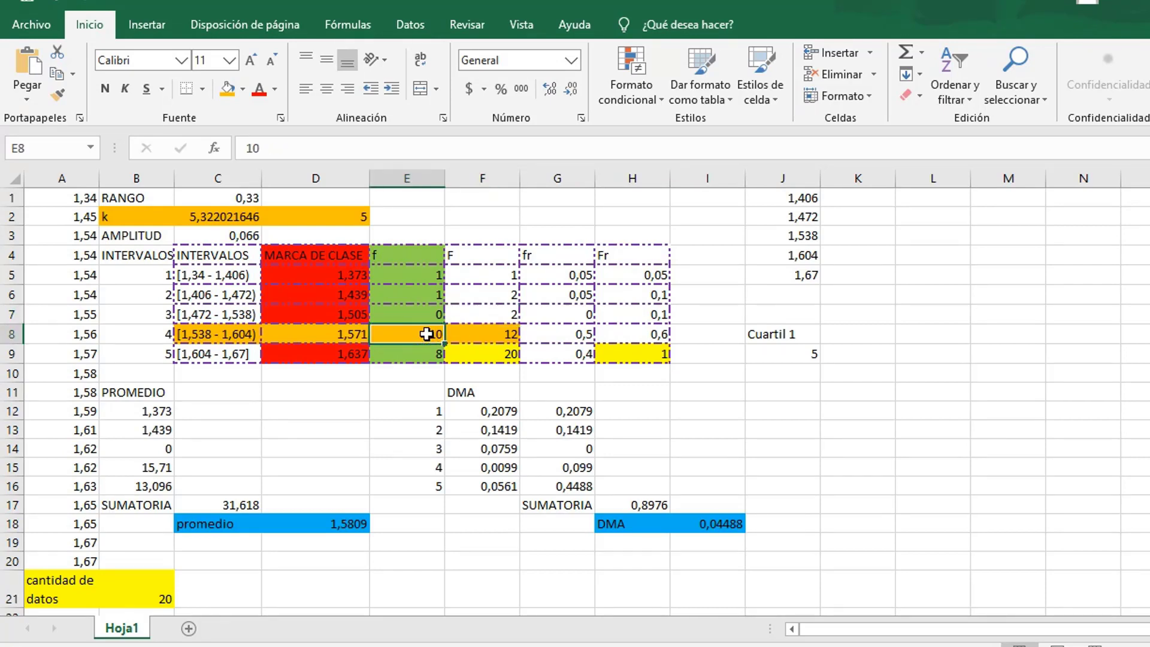
left_click(227, 231)
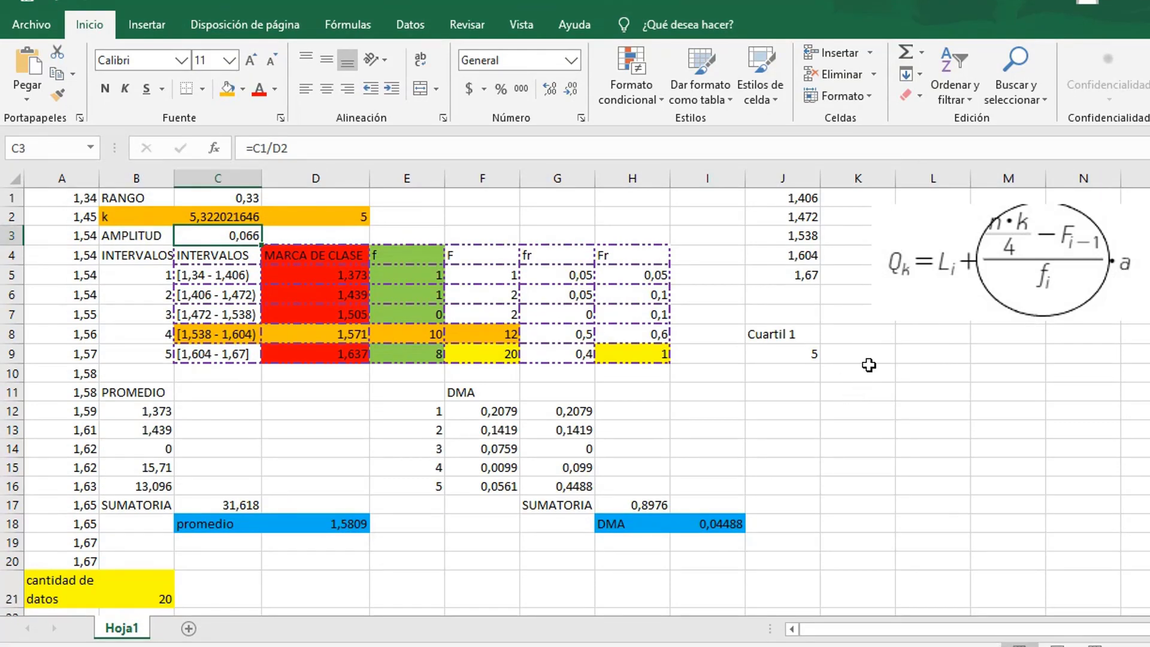
Label cell J11 "primera parte".
left_click(786, 390)
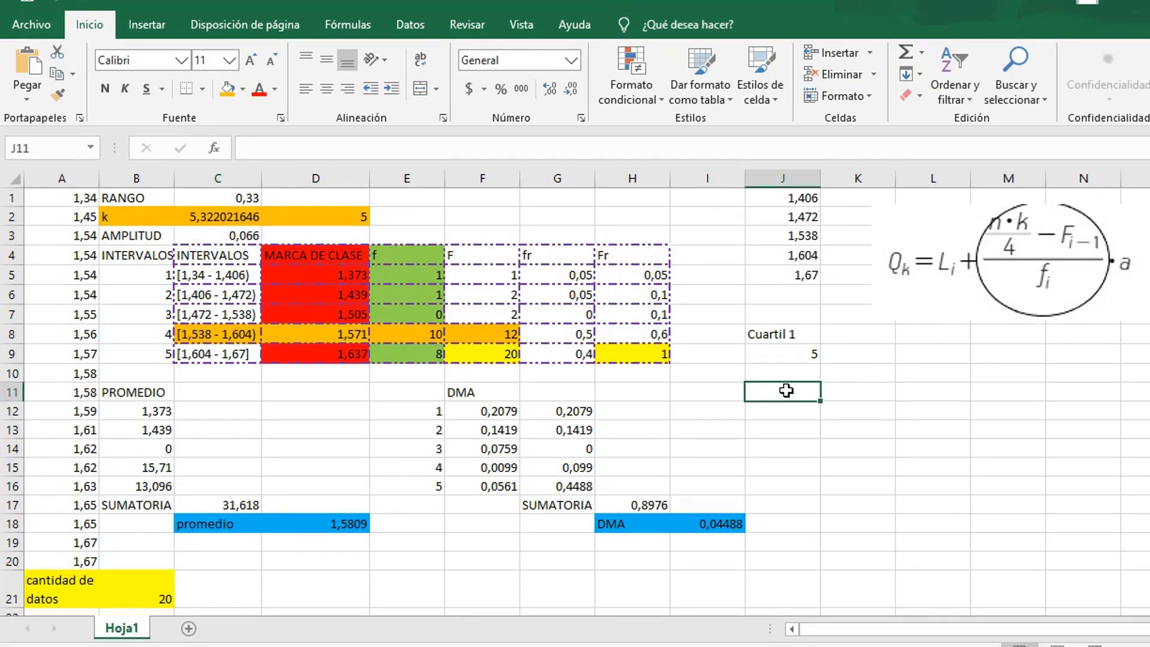
type("prime")
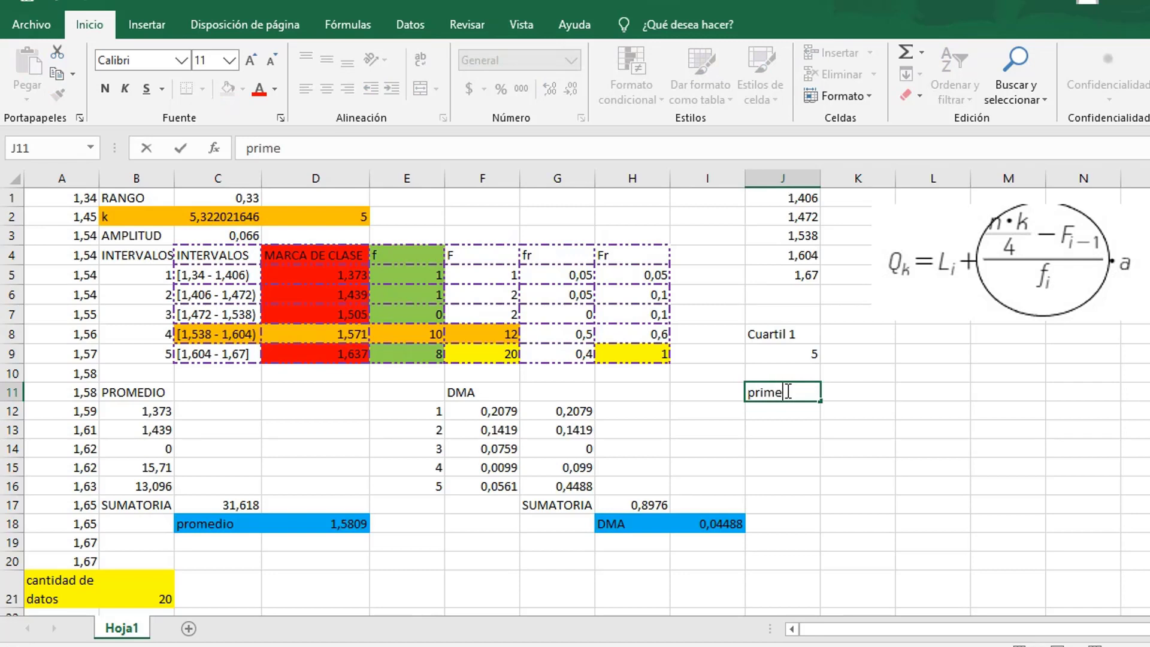
type("ra parte")
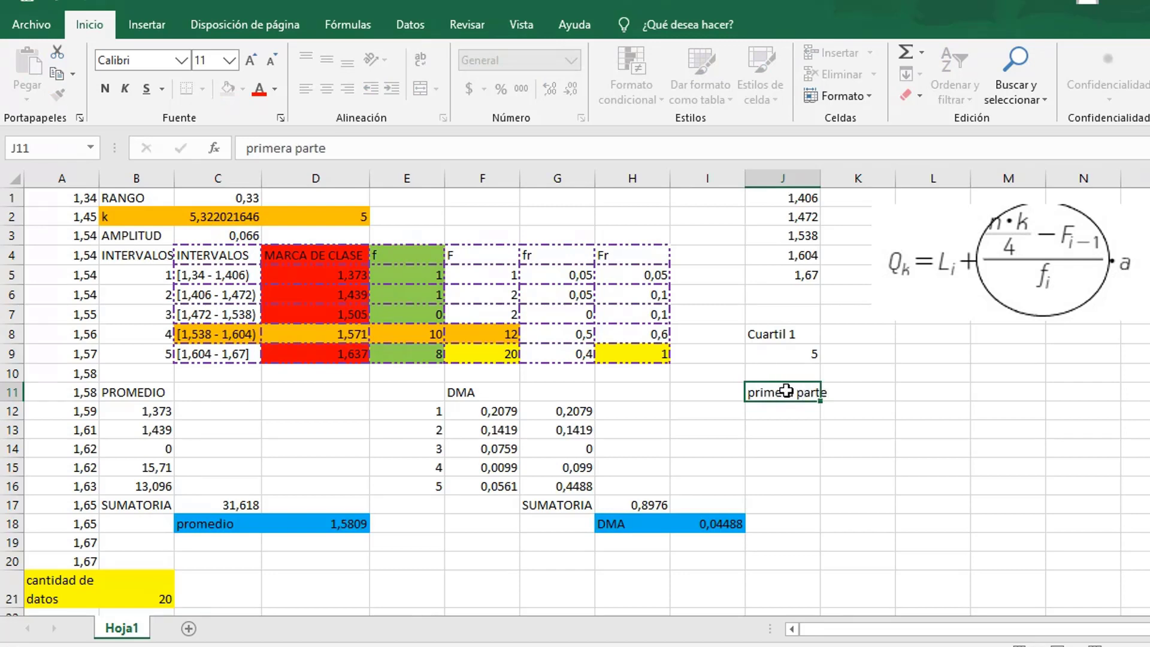
key("Tab")
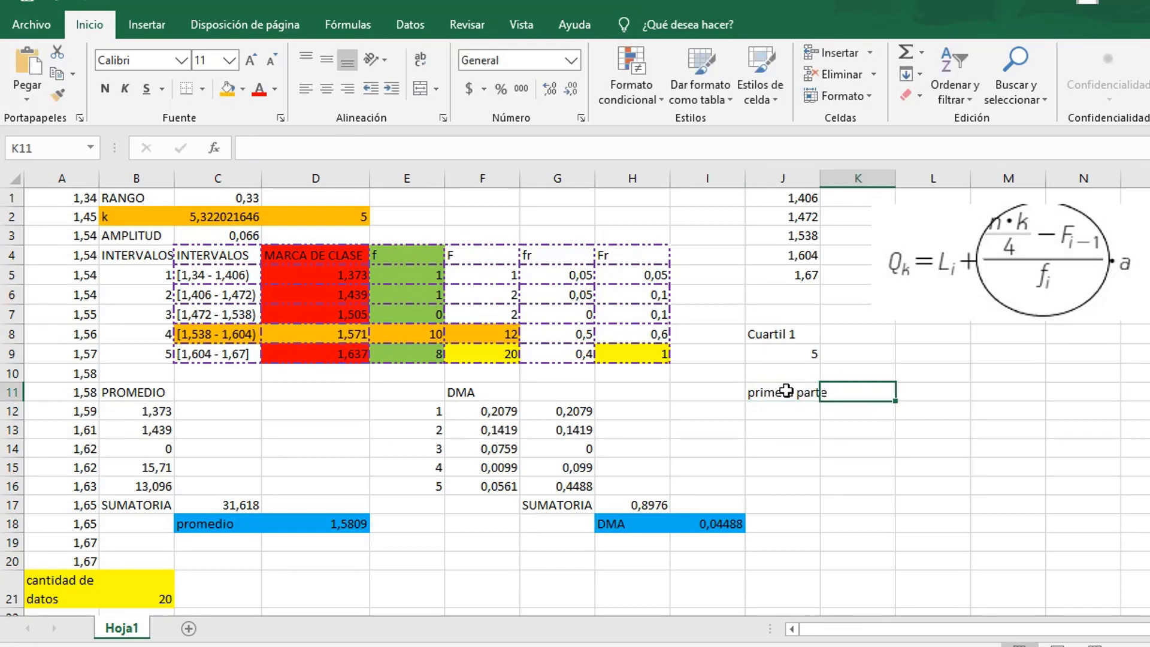
Calculate the fraction of the quartile formula in K11 with =(J9-F7)/E8.
type("=")
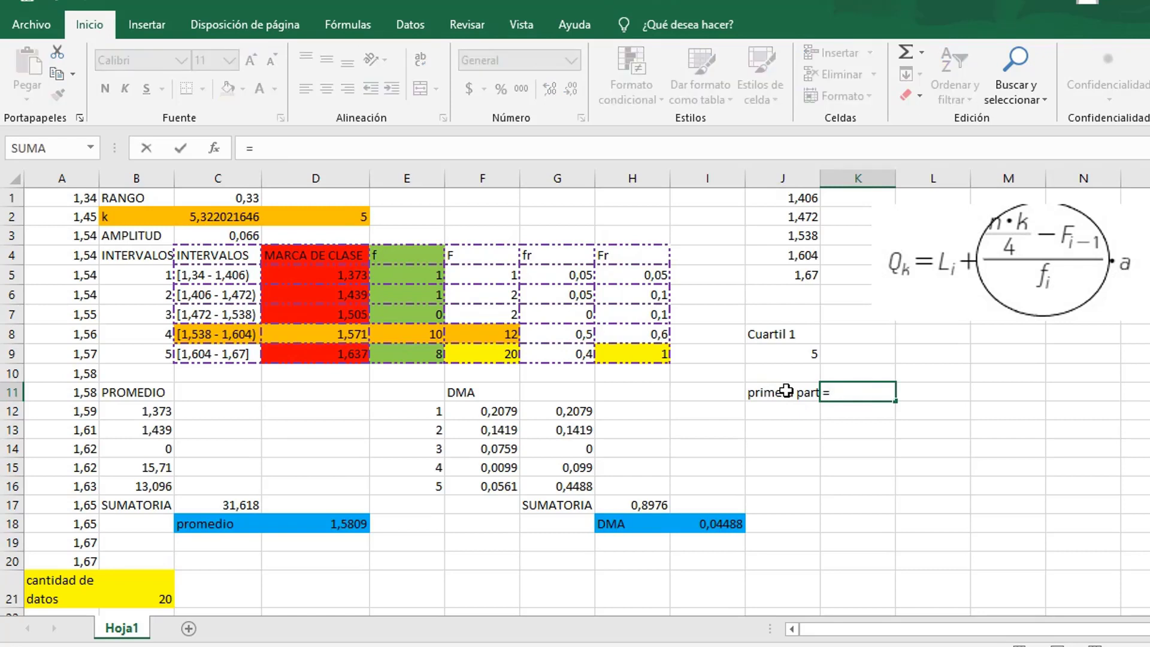
type("(")
left_click(790, 359)
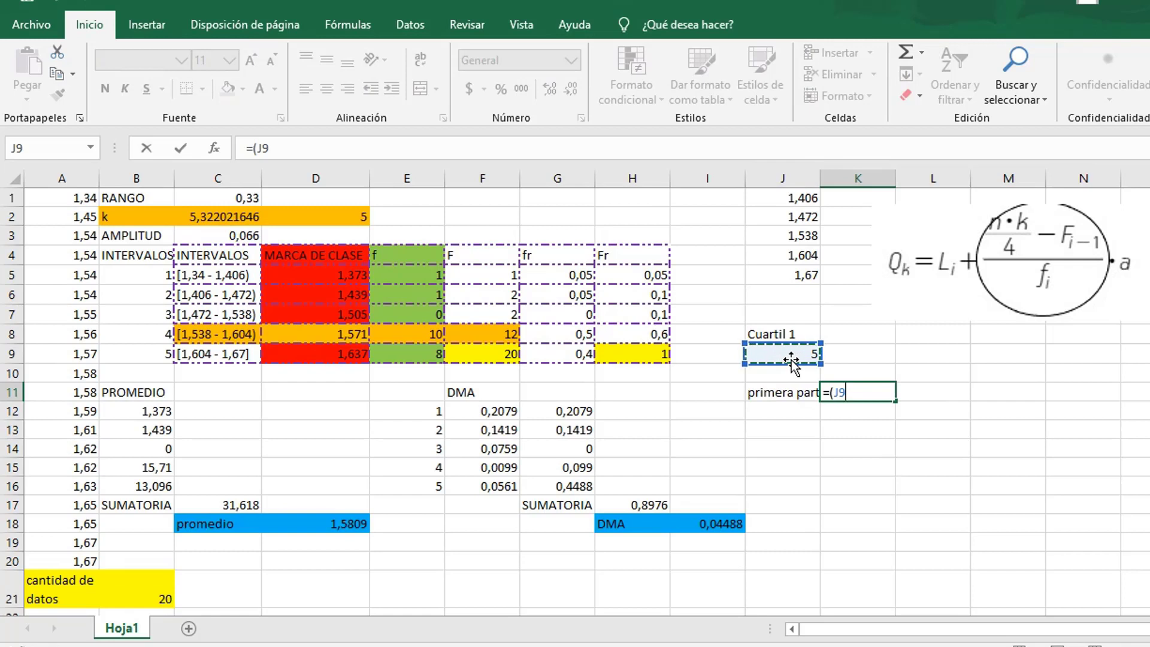
type("-")
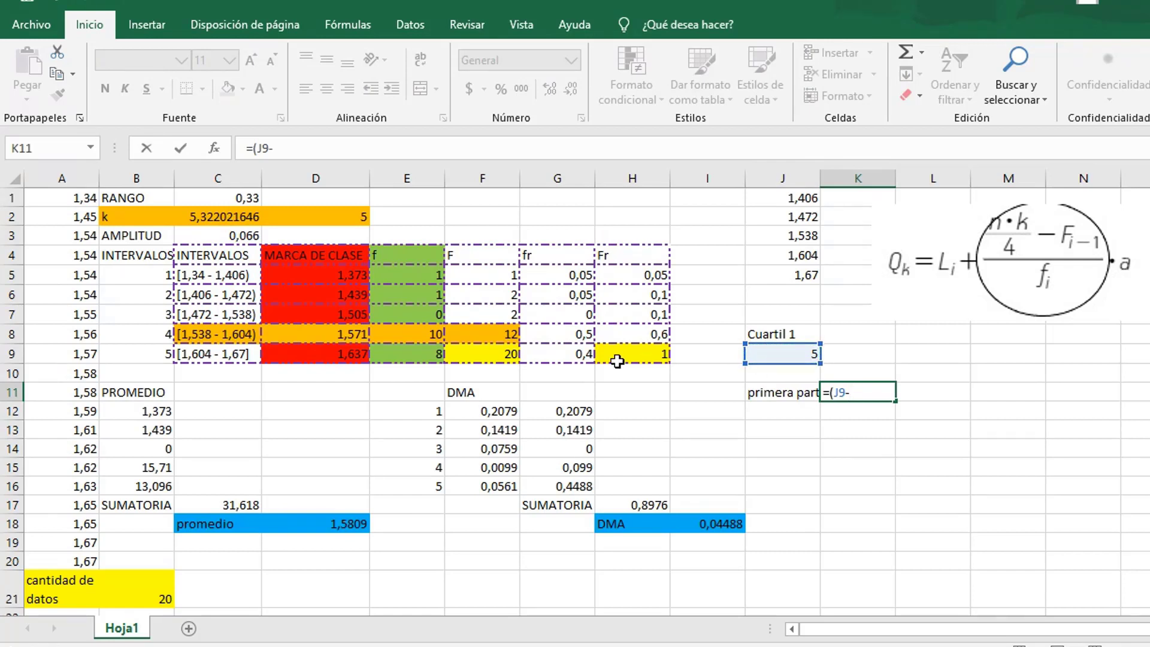
left_click(498, 315)
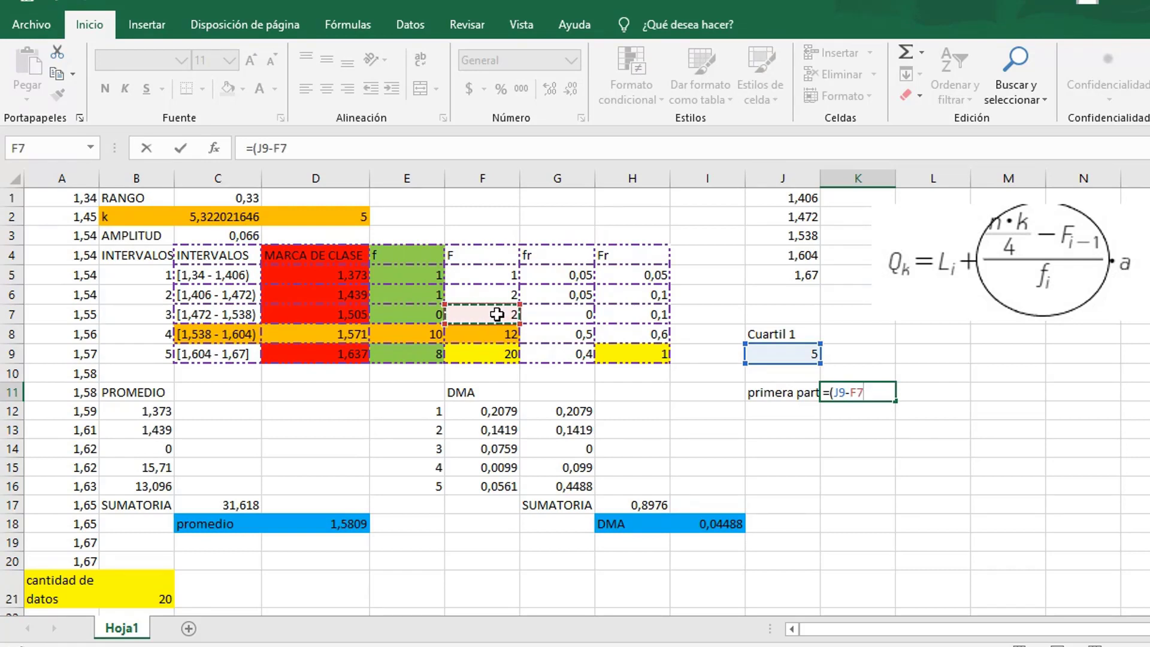
type(")")
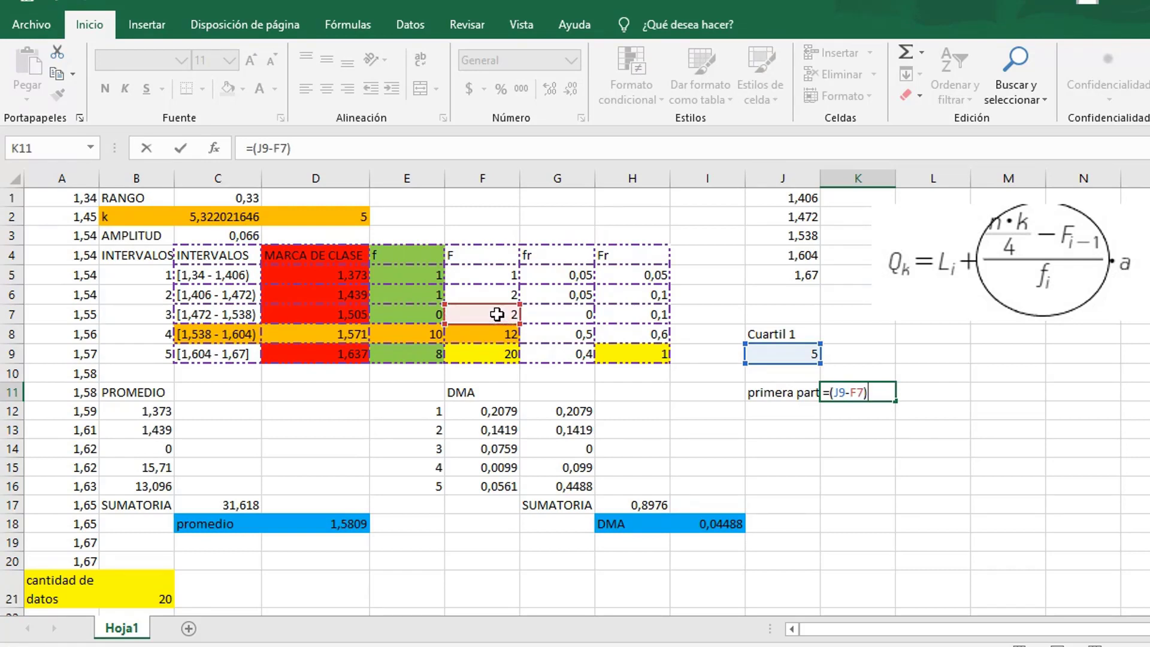
type("/")
left_click(422, 330)
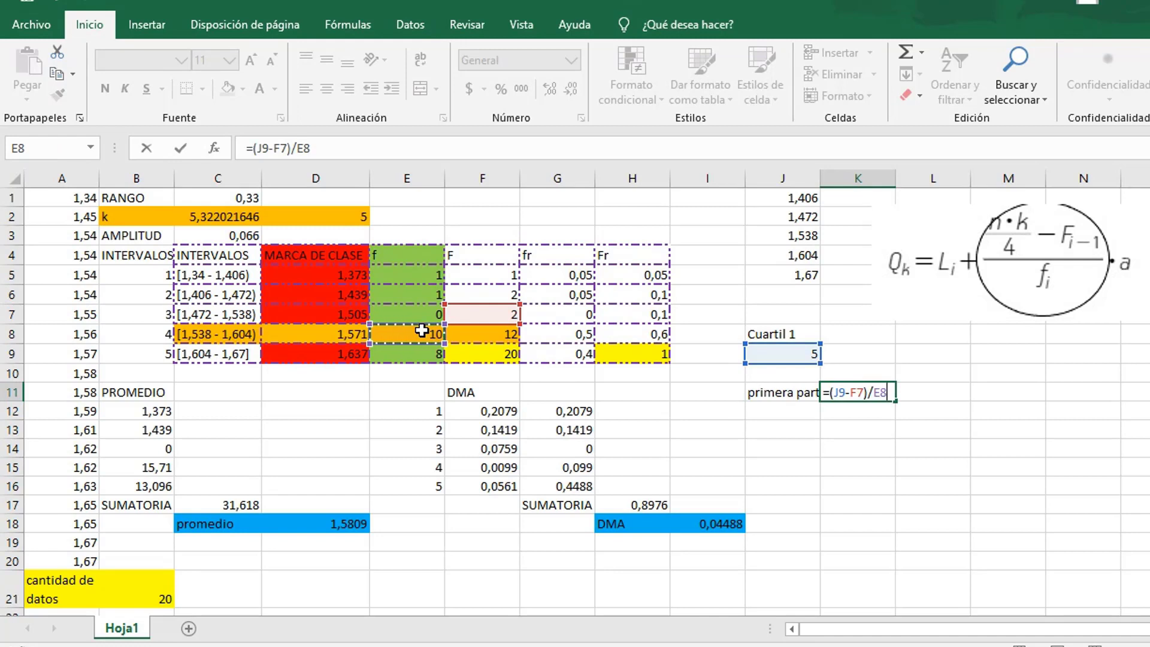
key("Return")
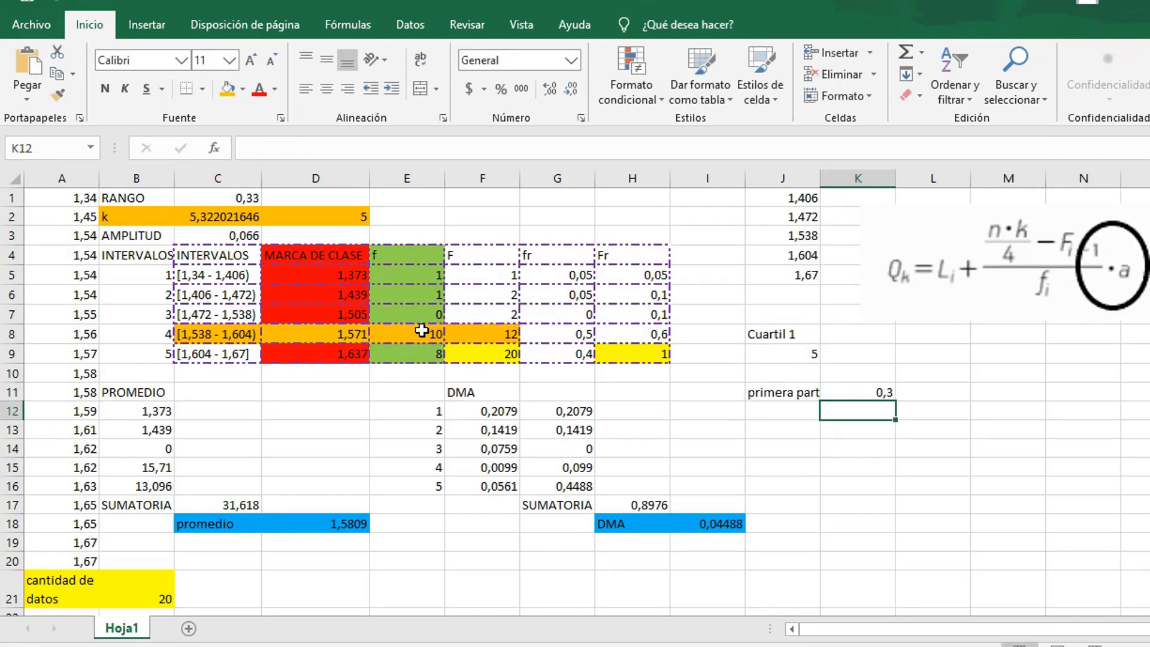
Label cell J12 "segunda parte".
key("Left")
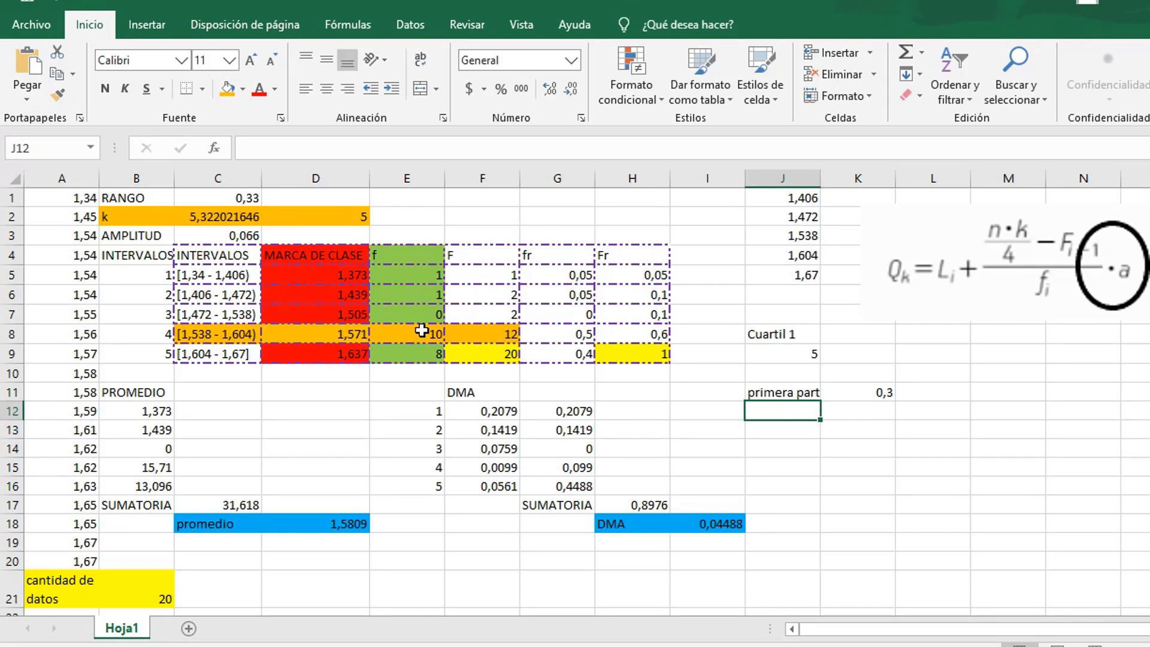
type("pr")
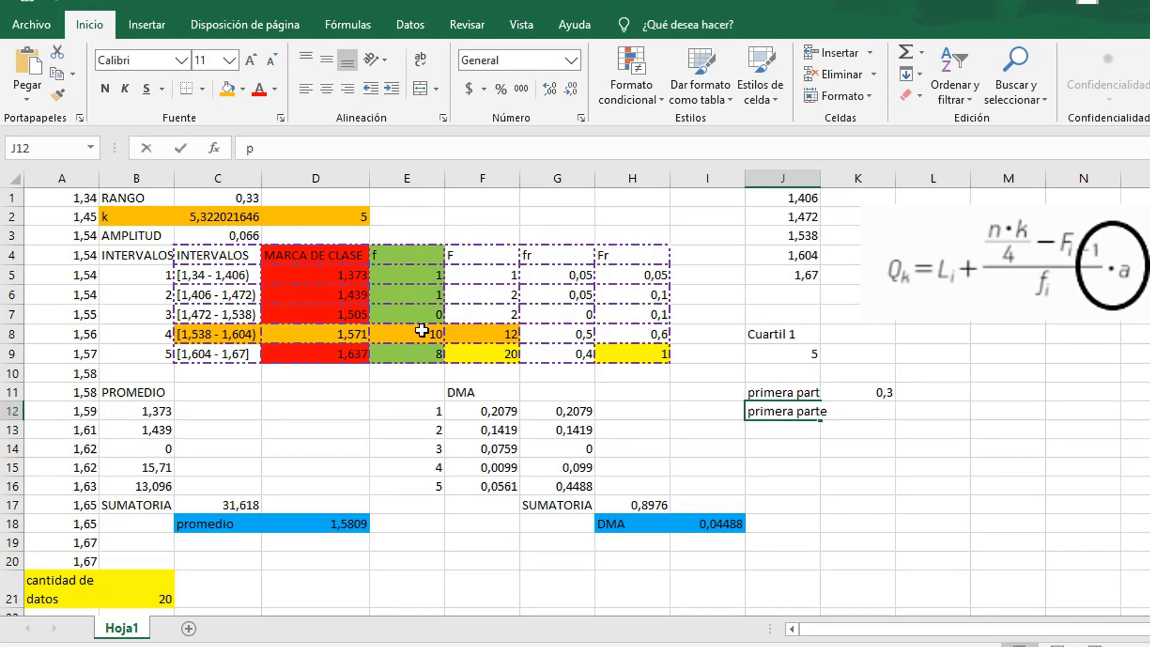
key("BackSpace")
key("BackSpace")
key("BackSpace")
type("se")
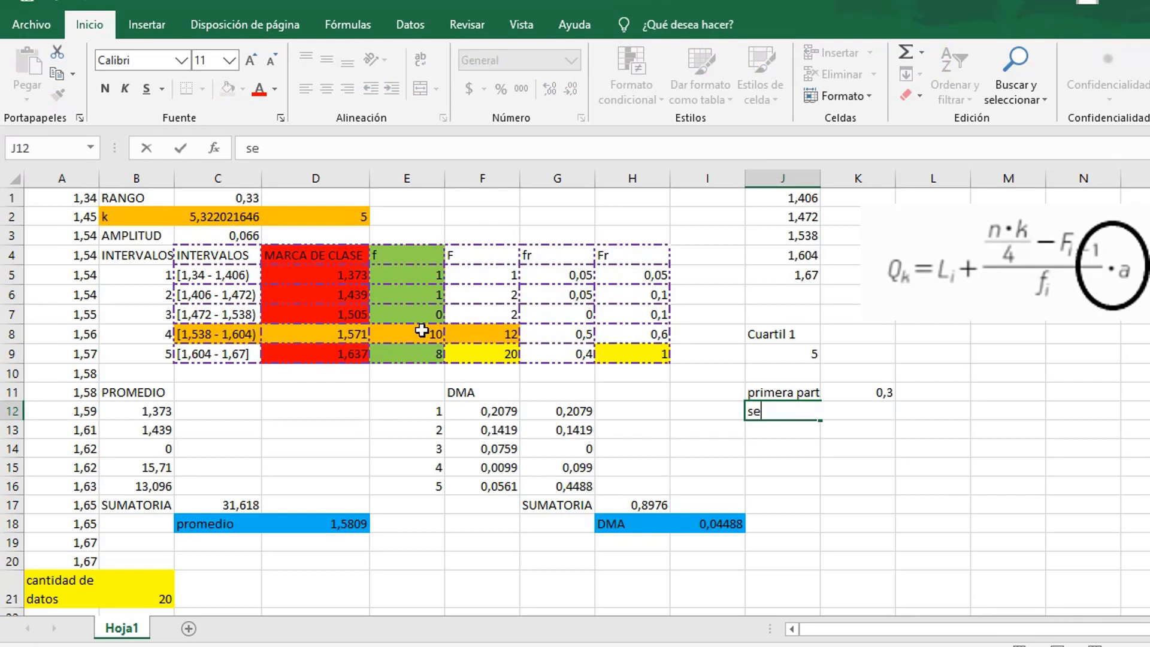
type("gunda parte")
key("Tab")
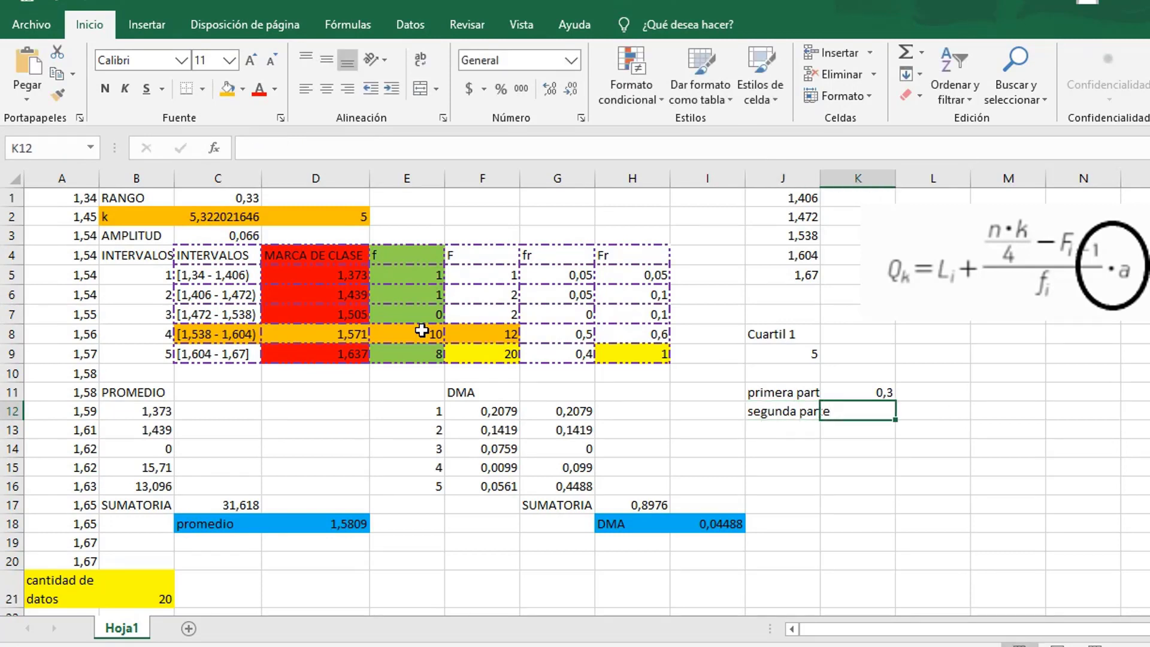
Multiply the first part by the class width in K12 with the formula =K11*C3.
type("=")
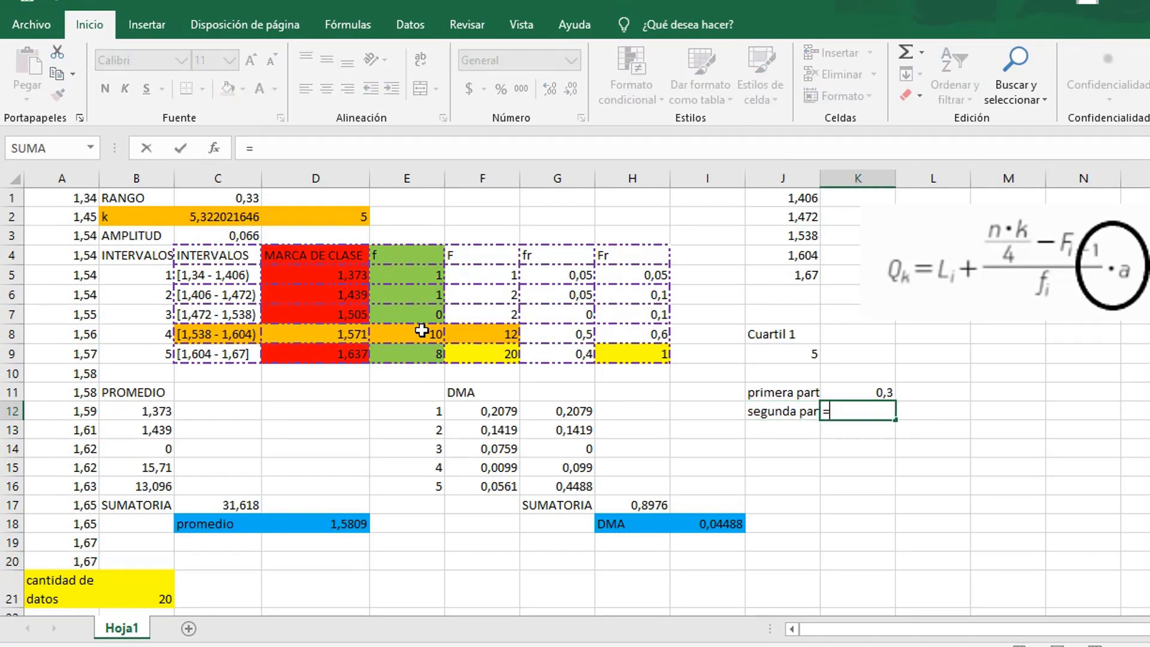
left_click(861, 393)
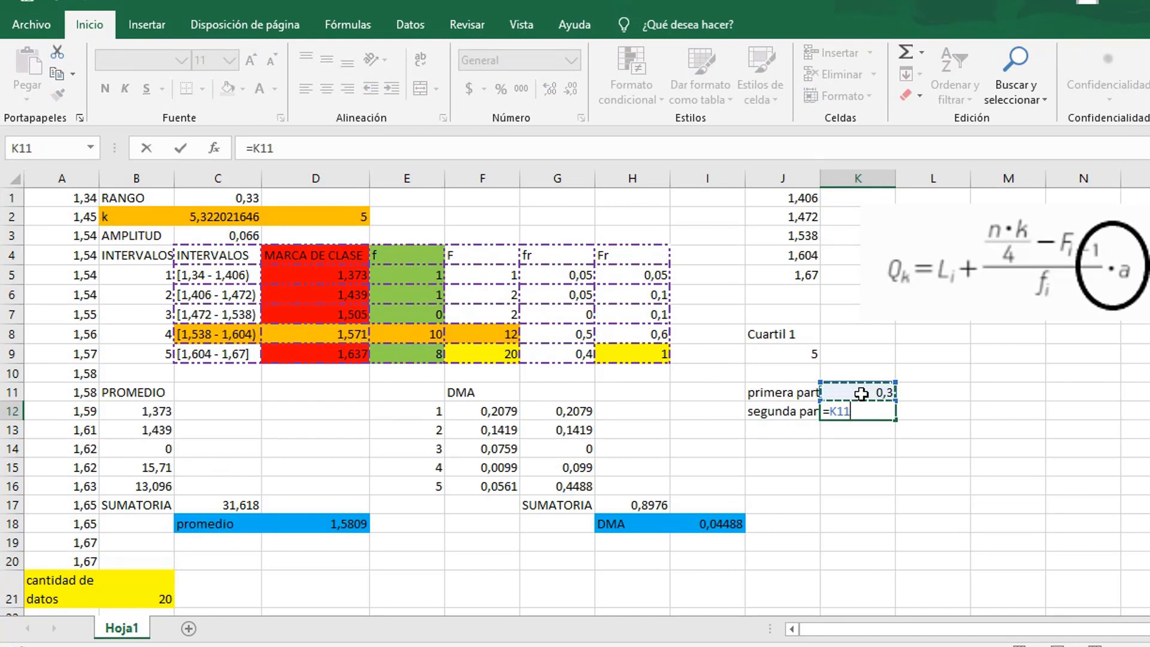
type("*")
left_click(250, 238)
key("Return")
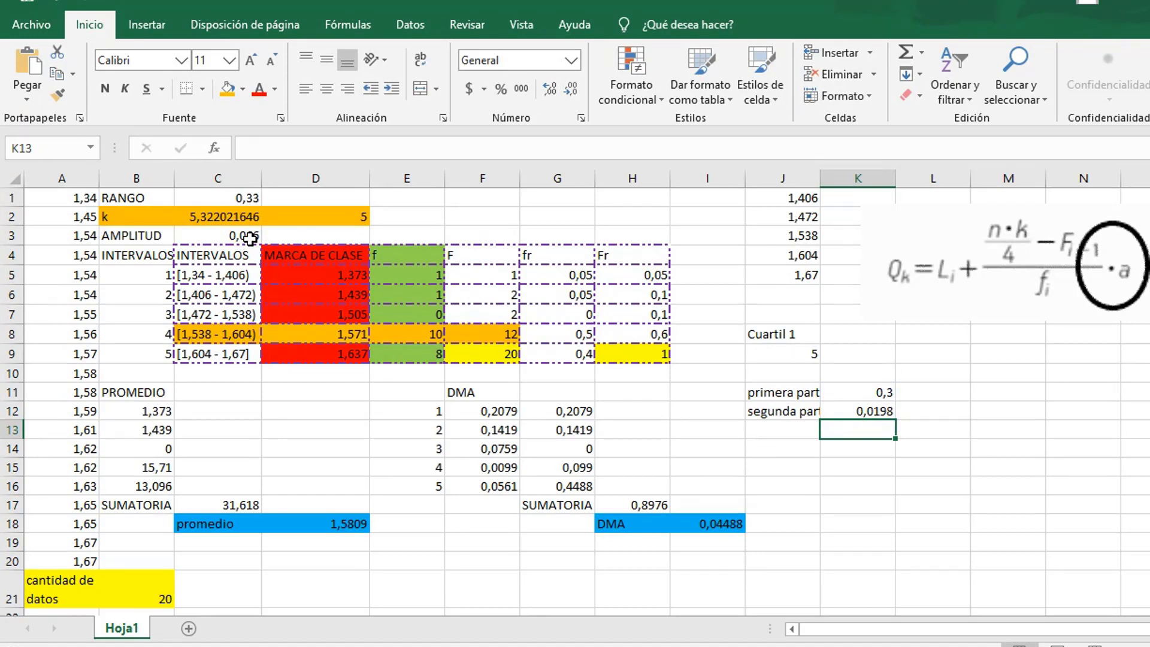
Label cell J13 "tercero".
key("Left")
type("tercer")
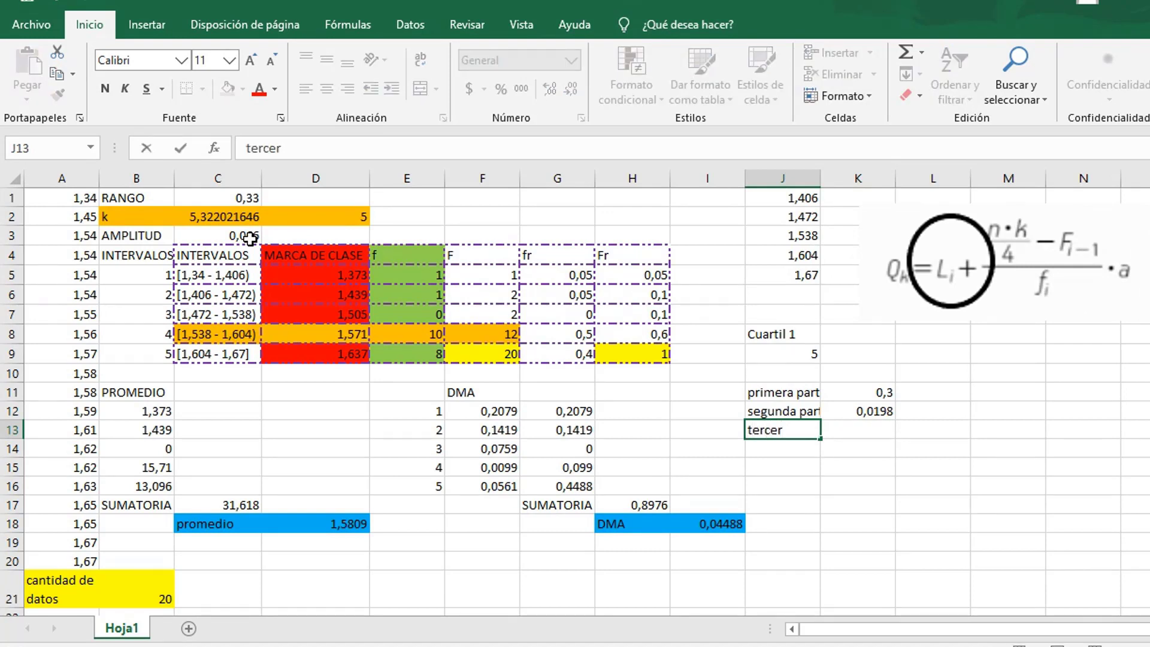
type("o")
key("Tab")
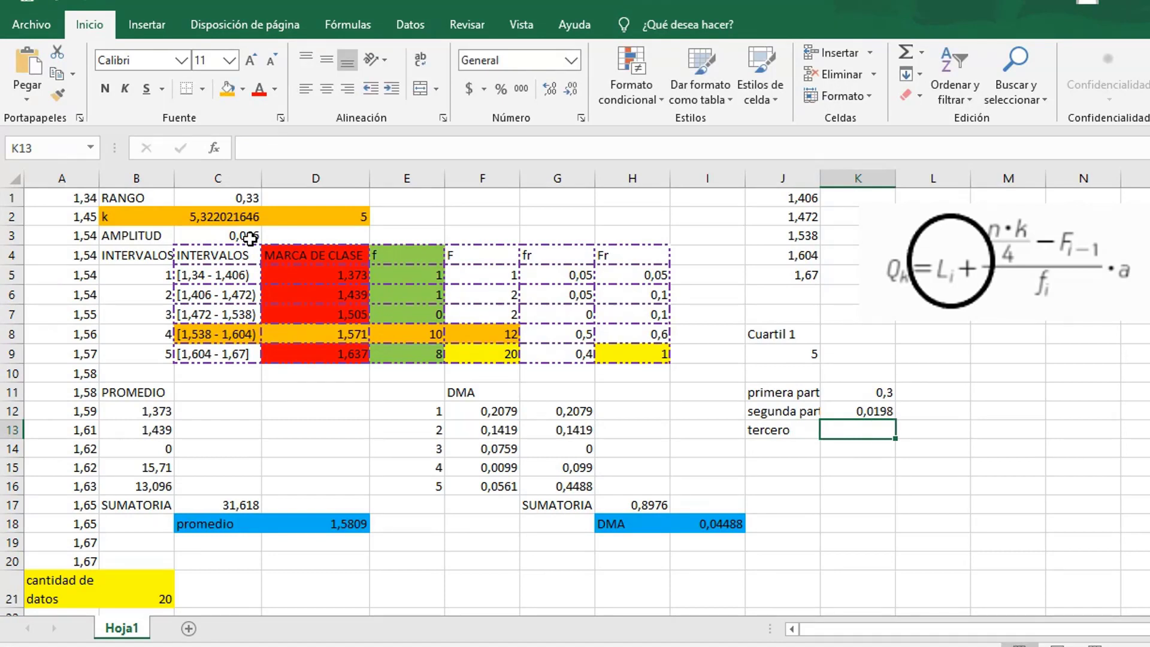
Add the lower class limit to the second part in K13 with the formula =K12+J3.
type("=")
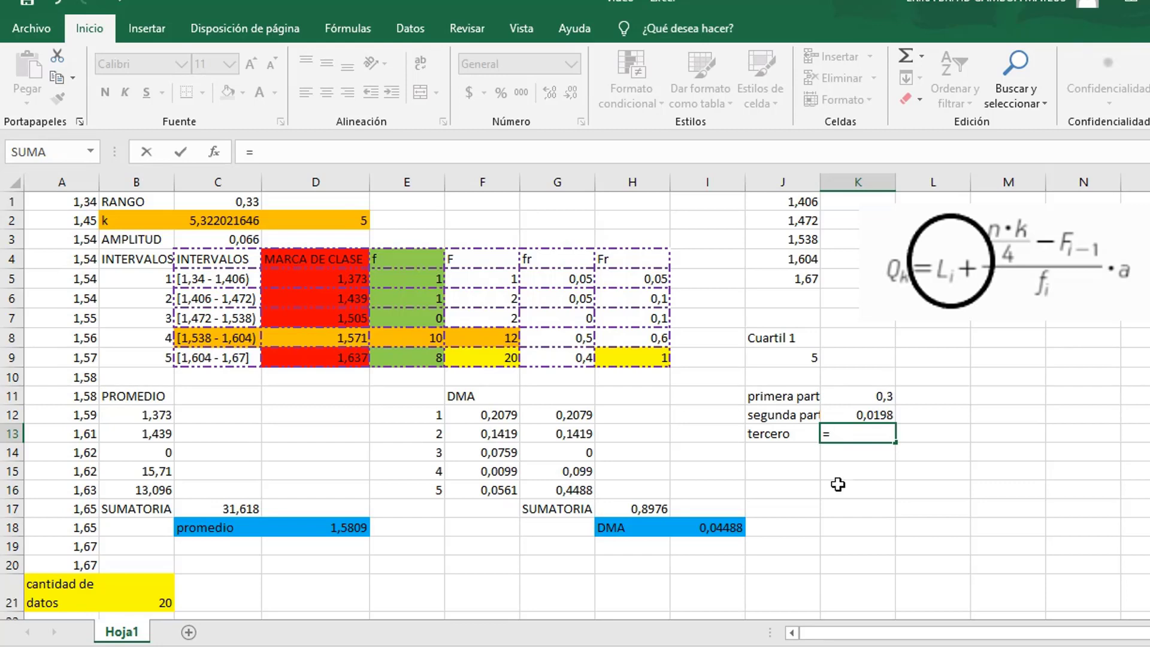
left_click(848, 413)
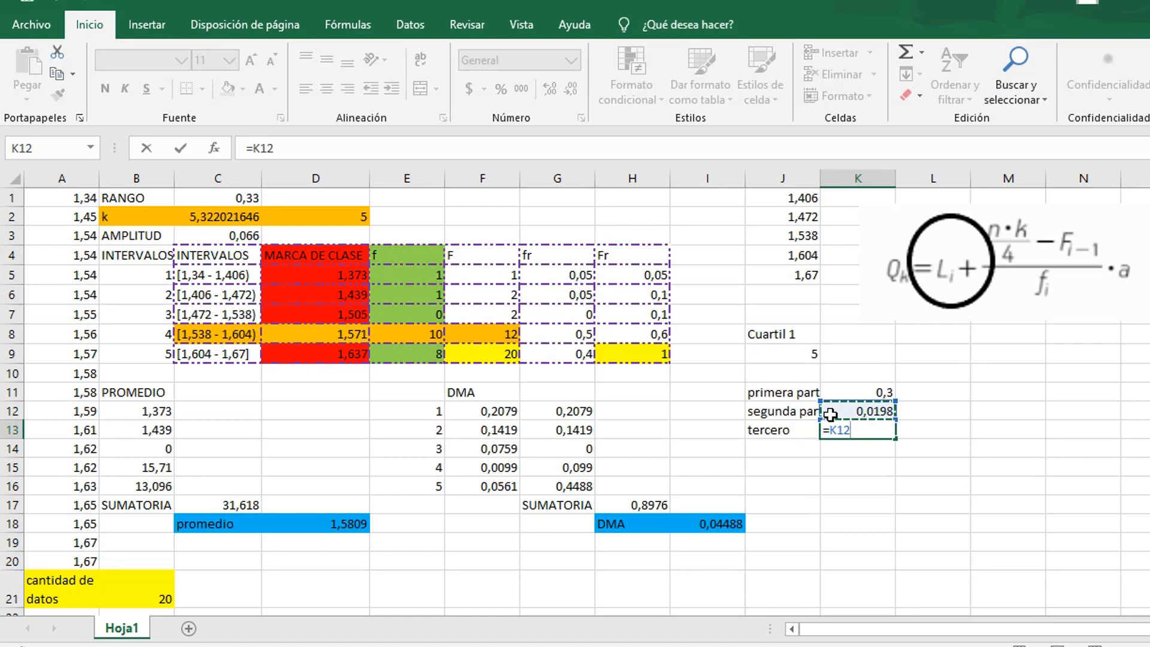
type("+")
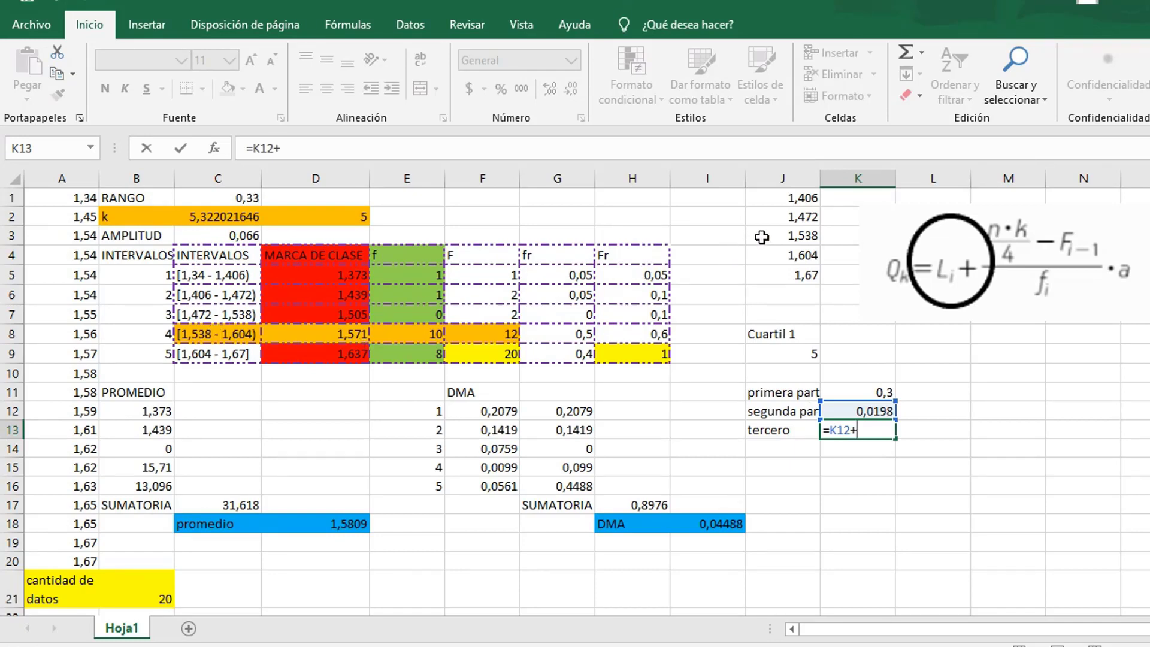
left_click(761, 237)
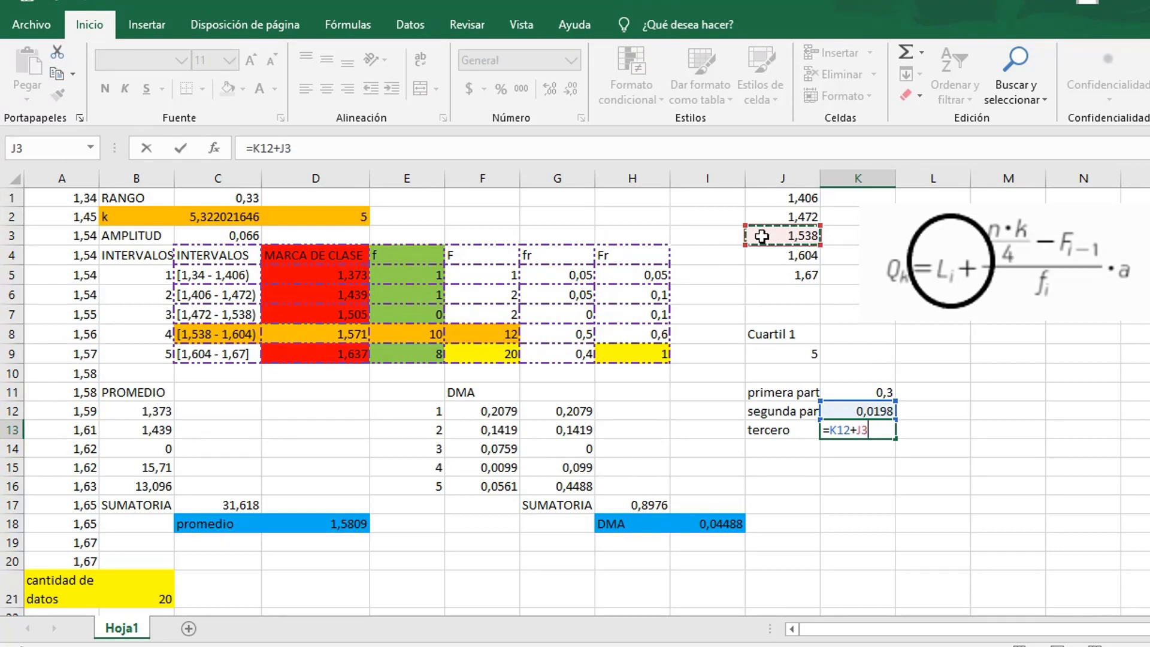
key("Return")
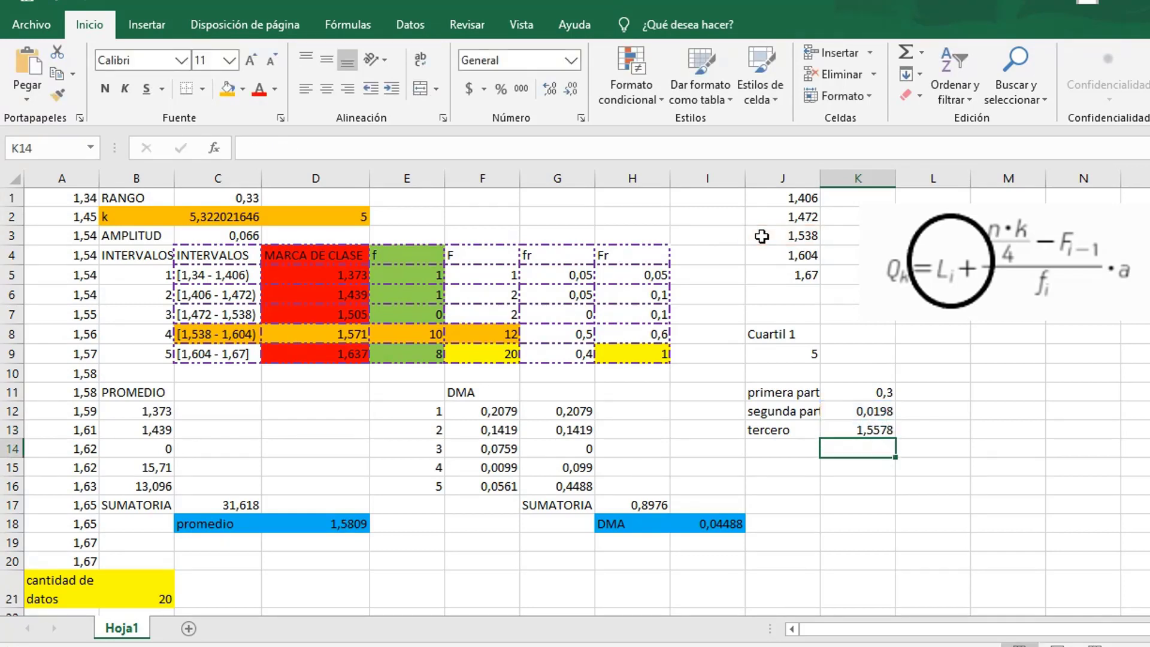
Fill the first quartile result in K13 with the standard light green colour.
left_click(843, 430)
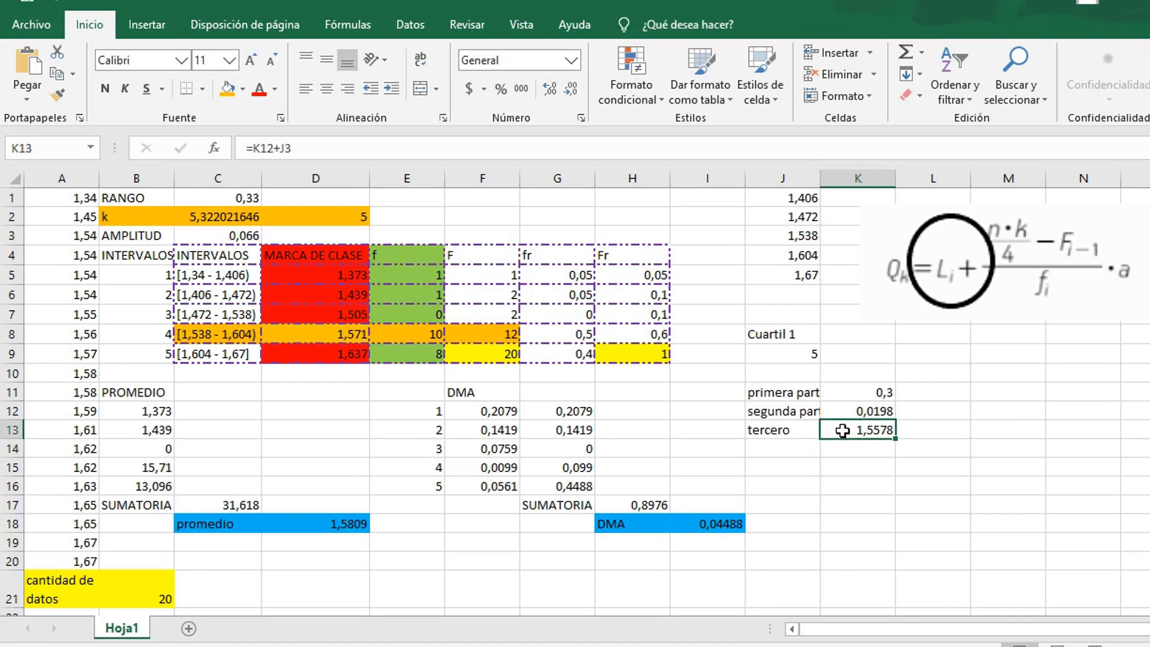
left_click(244, 90)
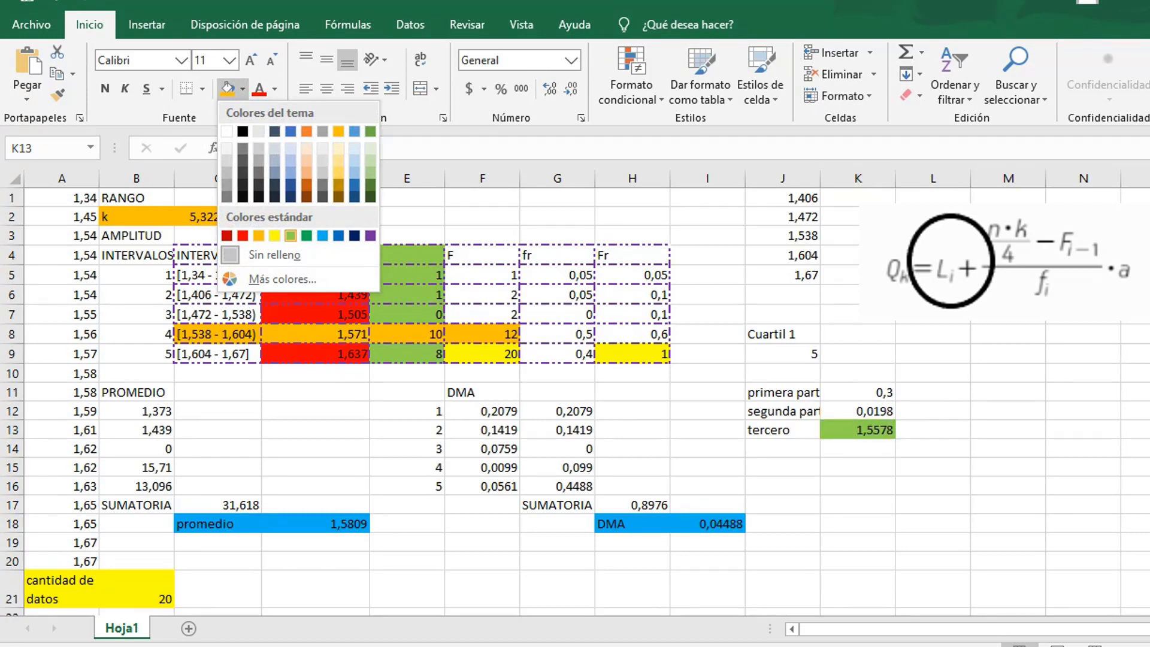
left_click(290, 236)
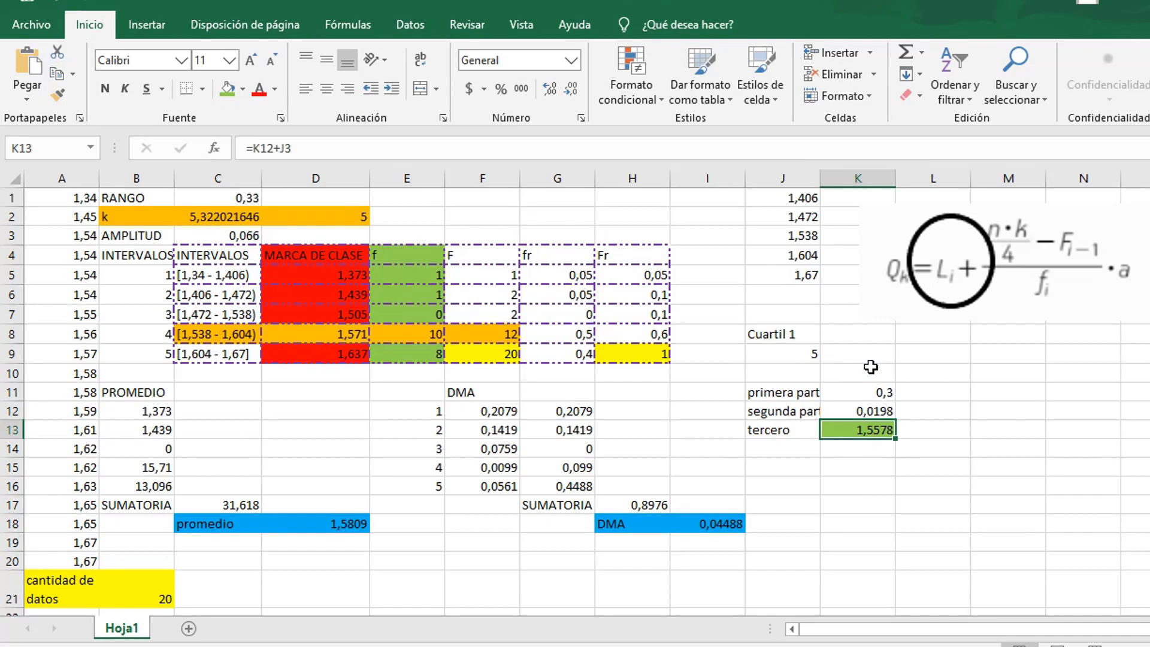
Enter the first quartile result 1,5578 in K8 beside "Cuartil 1" and label cell L8 "cuartil 3".
left_click(863, 335)
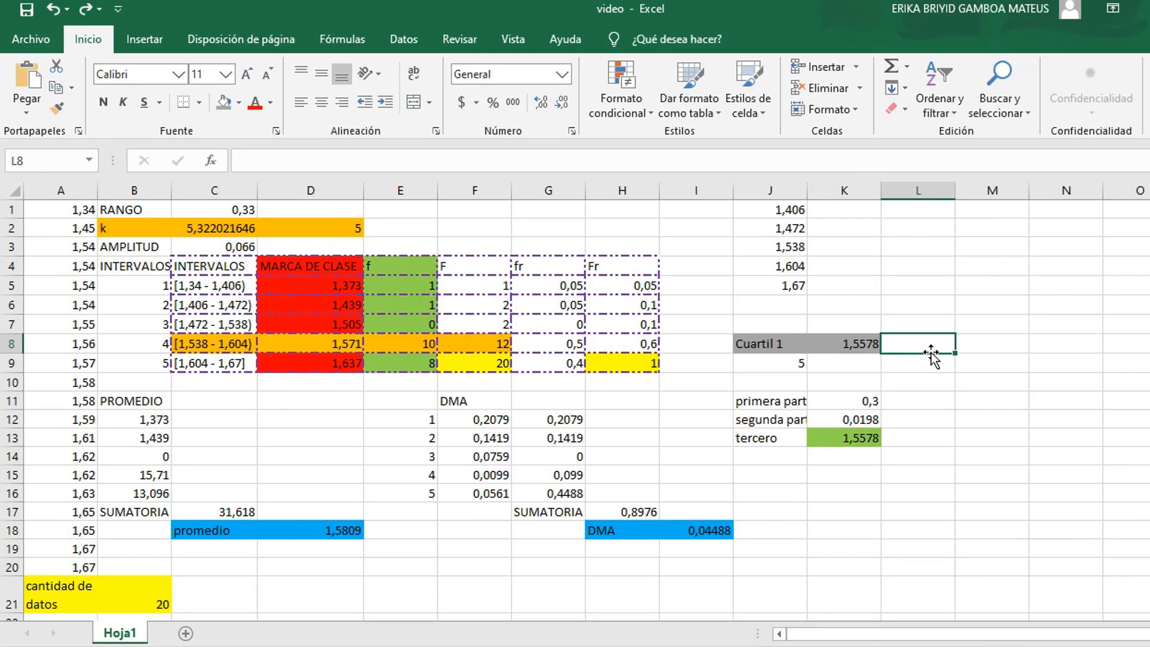
type("cuar")
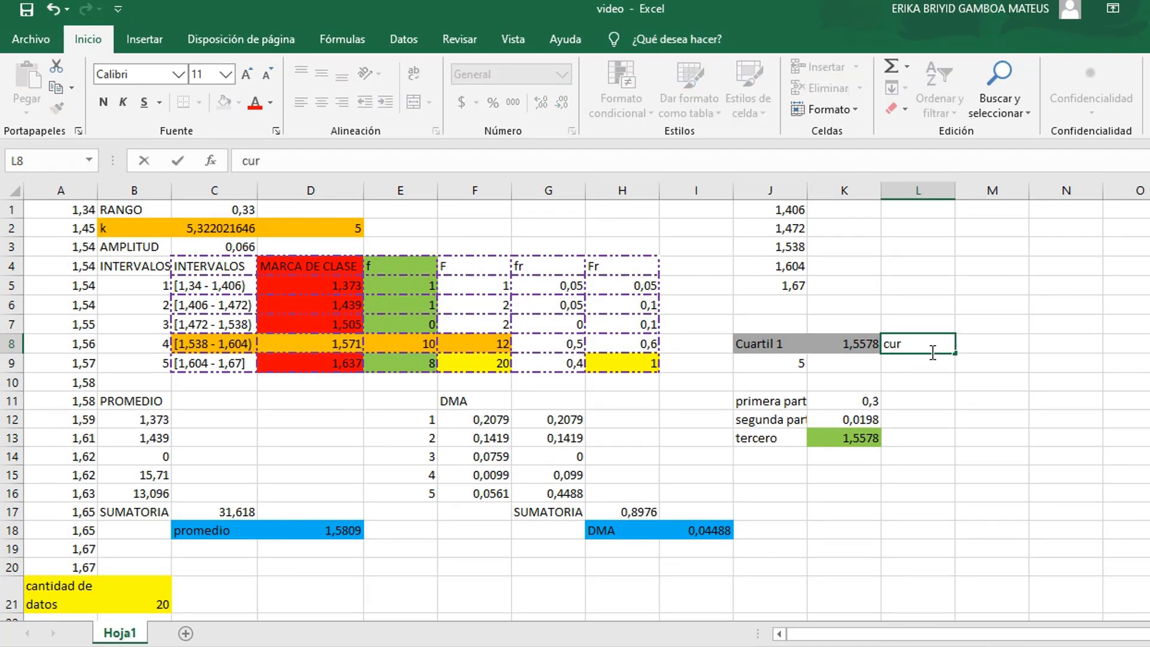
type("til 3")
key("Return")
Calculate the position of the third quartile in L9 with the formula =(B21*3)/4.
type("=")
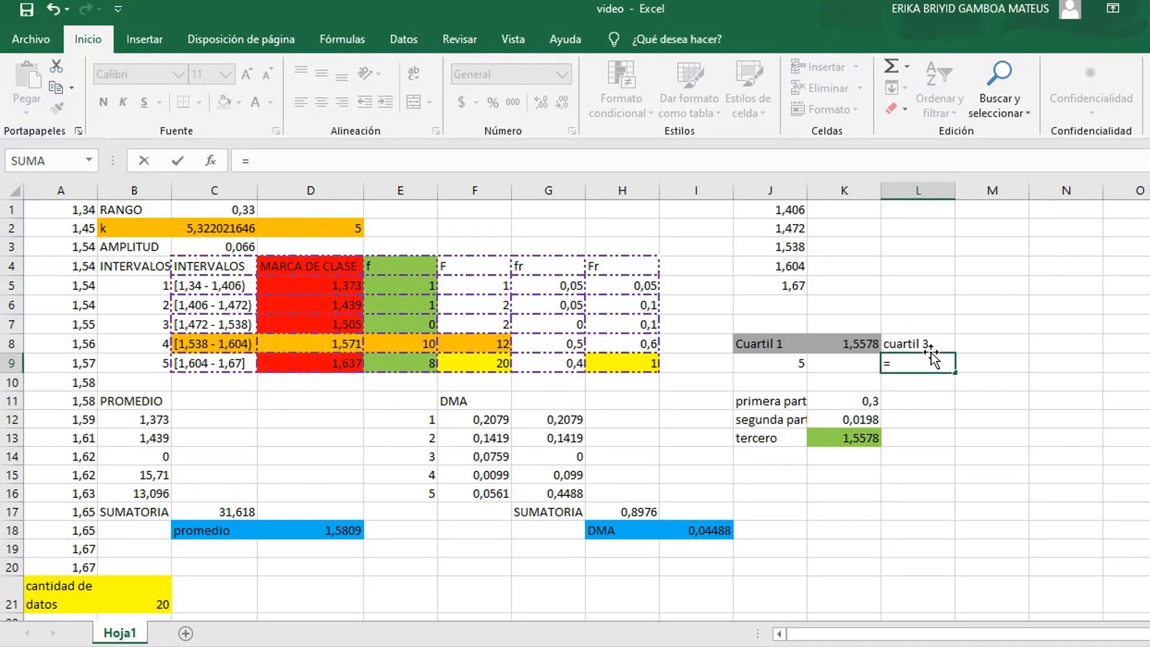
type("(")
left_click(129, 607)
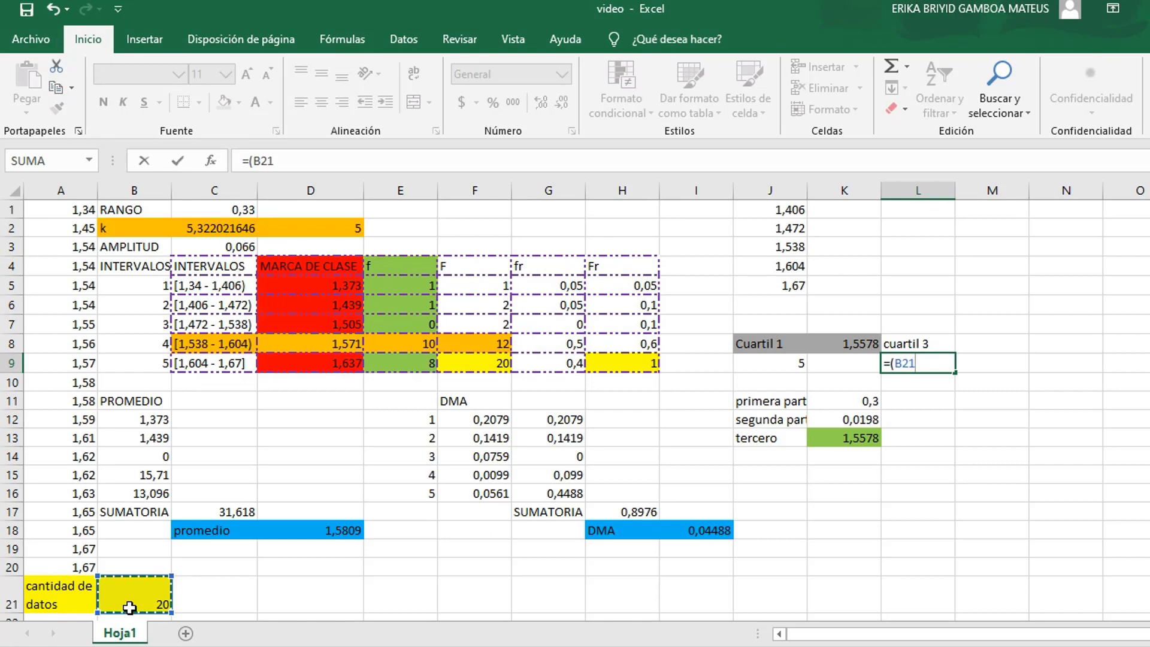
type("*3")
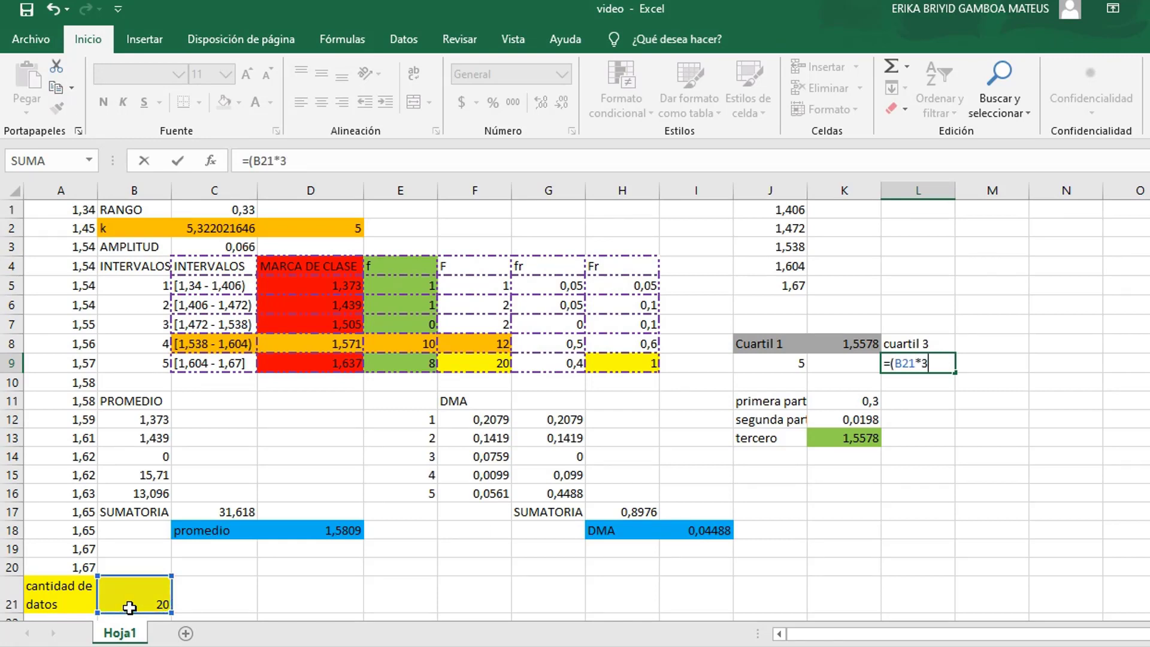
type(")/4")
key("Return")
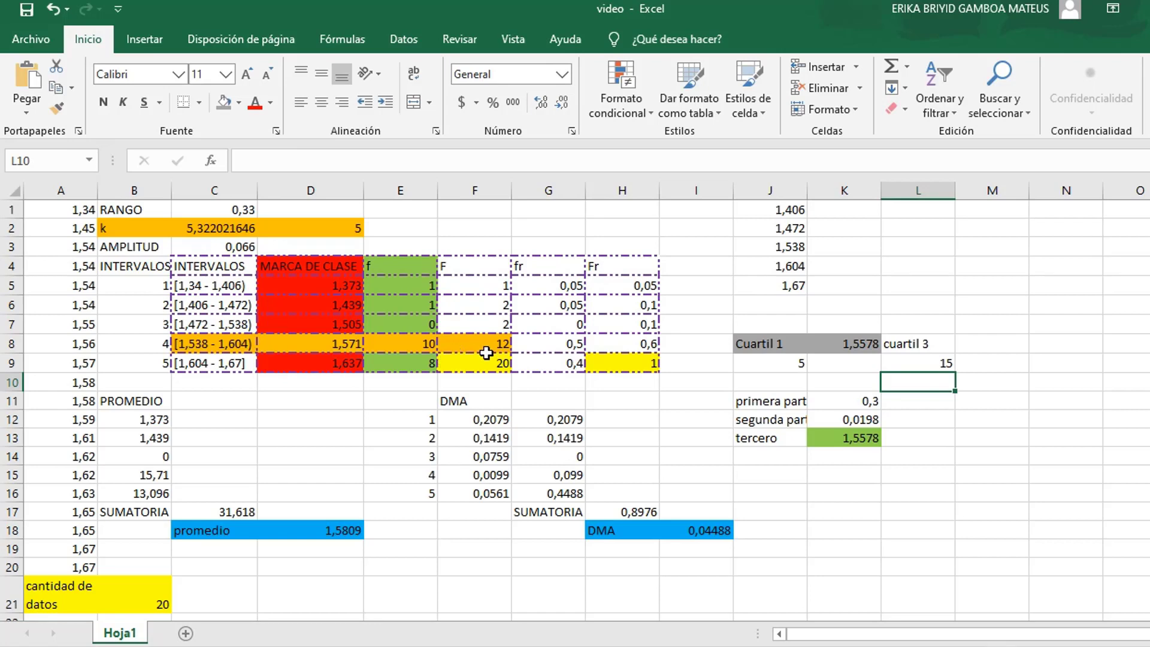
Highlight the third quartile's class row, cells C9:F9, with a purple fill.
left_click_drag(485, 359, 241, 359)
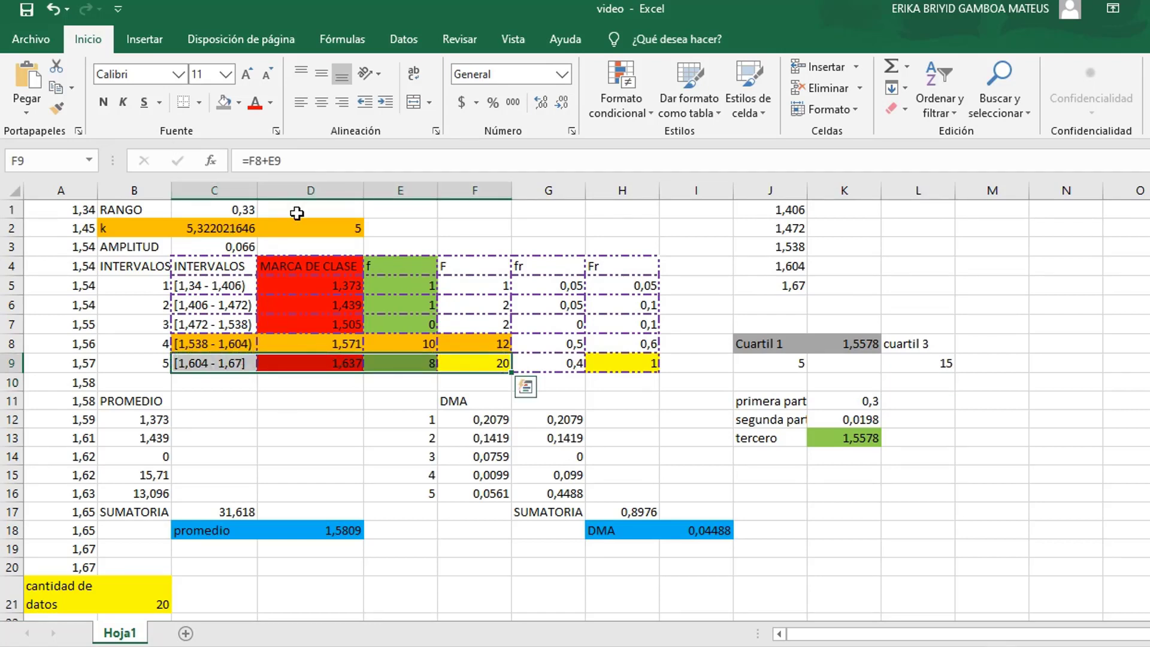
right_click(447, 363)
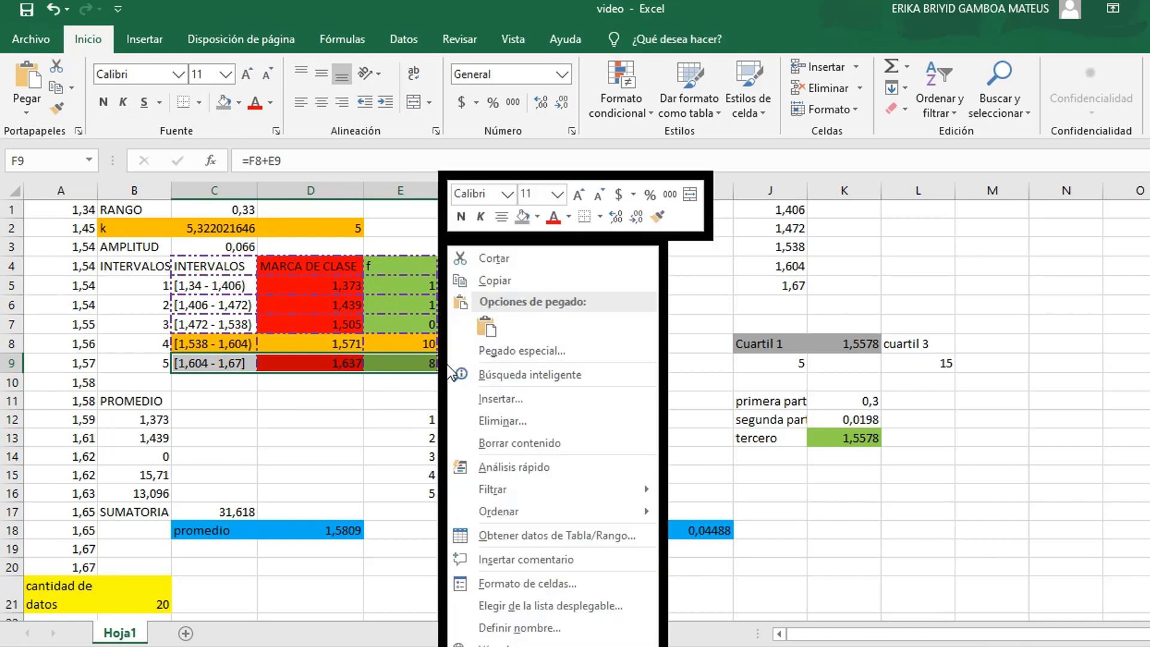
left_click(536, 219)
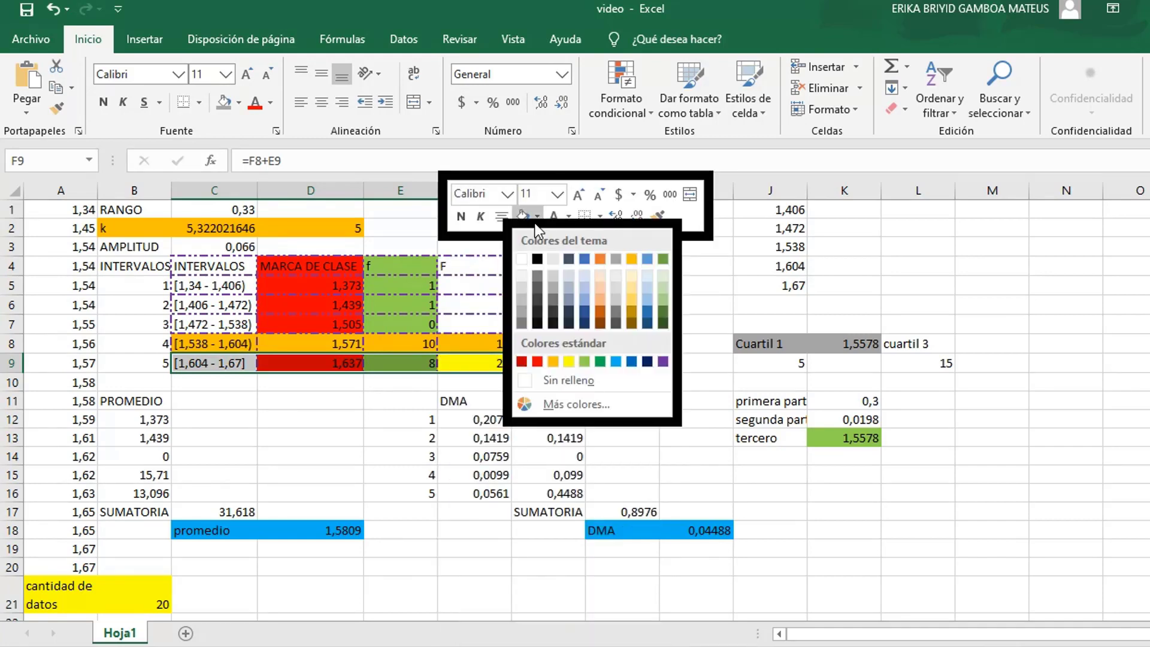
left_click(662, 362)
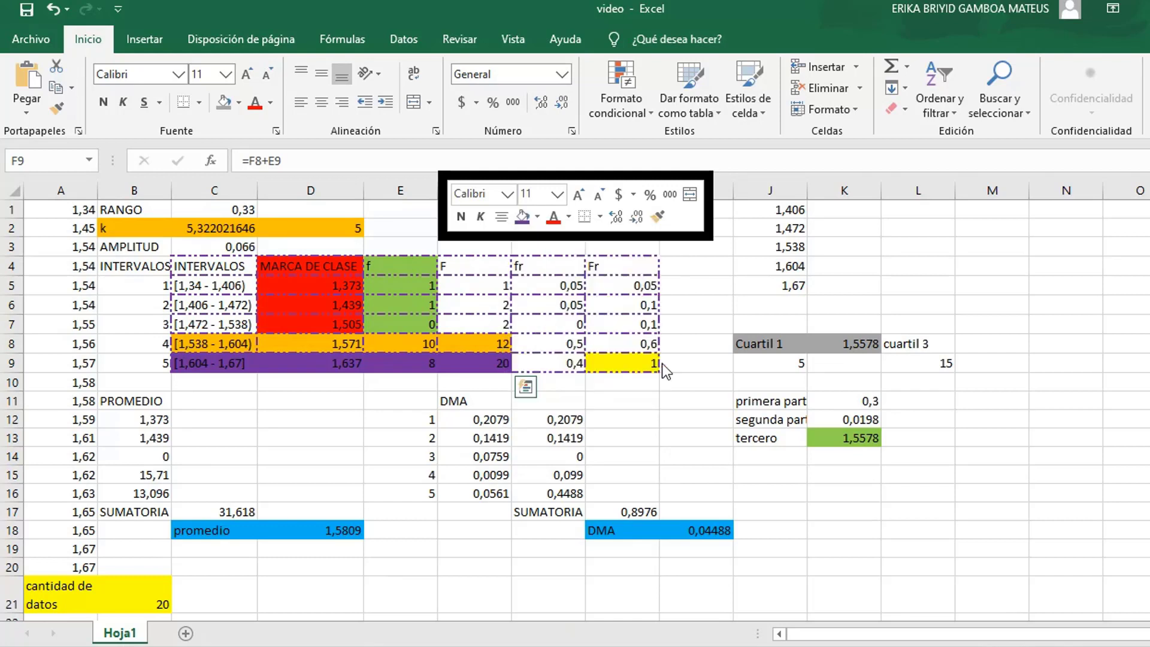
Calculate the fraction of the third quartile formula in L11 with =(L9-F8)/E9.
left_click(916, 401)
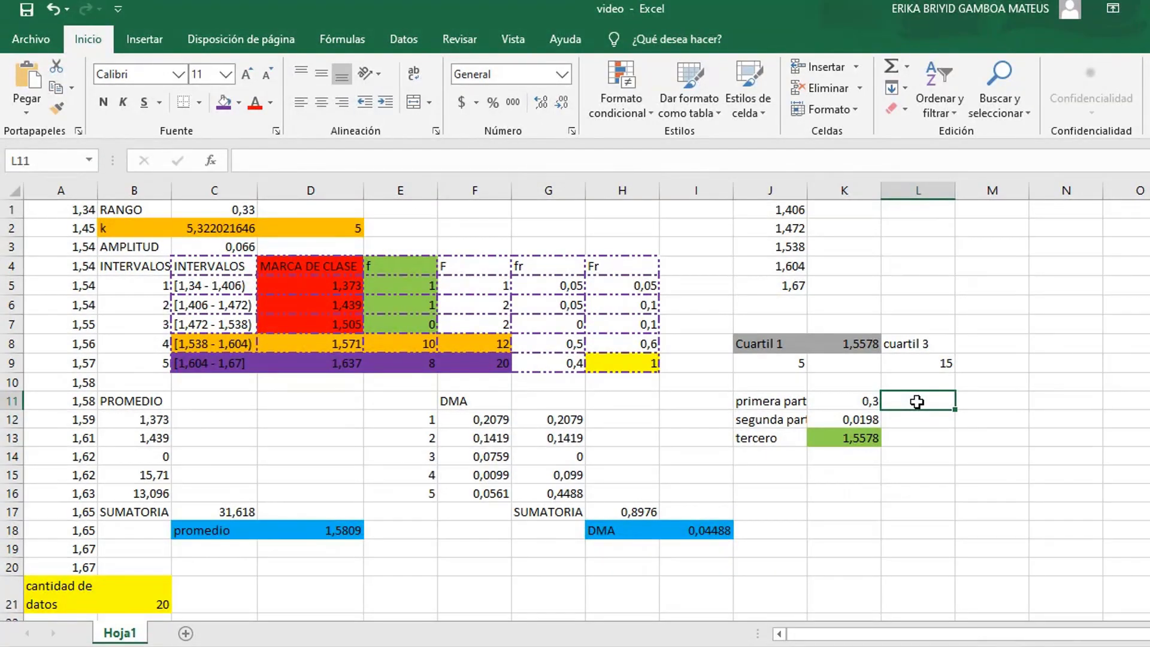
type("=(")
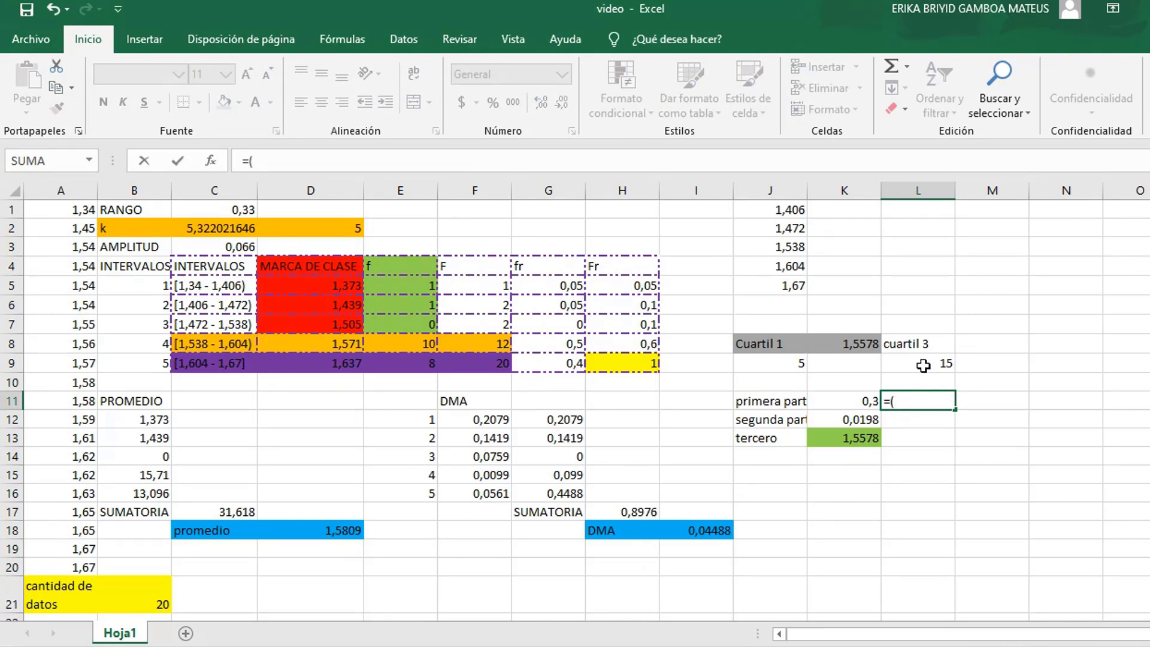
left_click(923, 365)
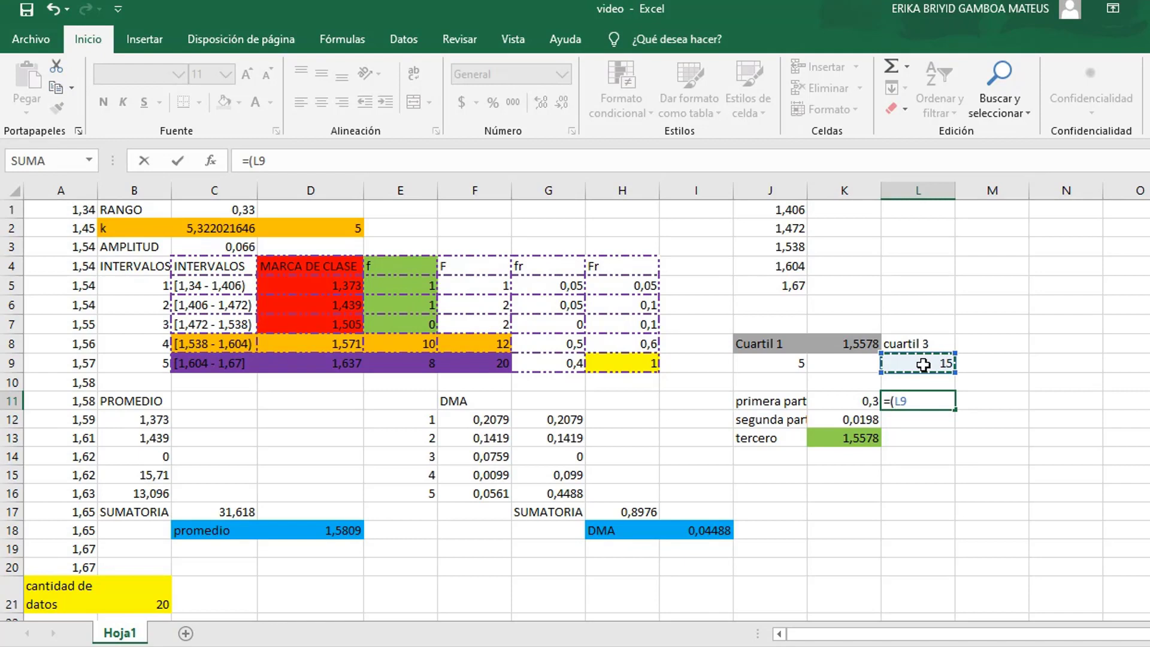
type("-")
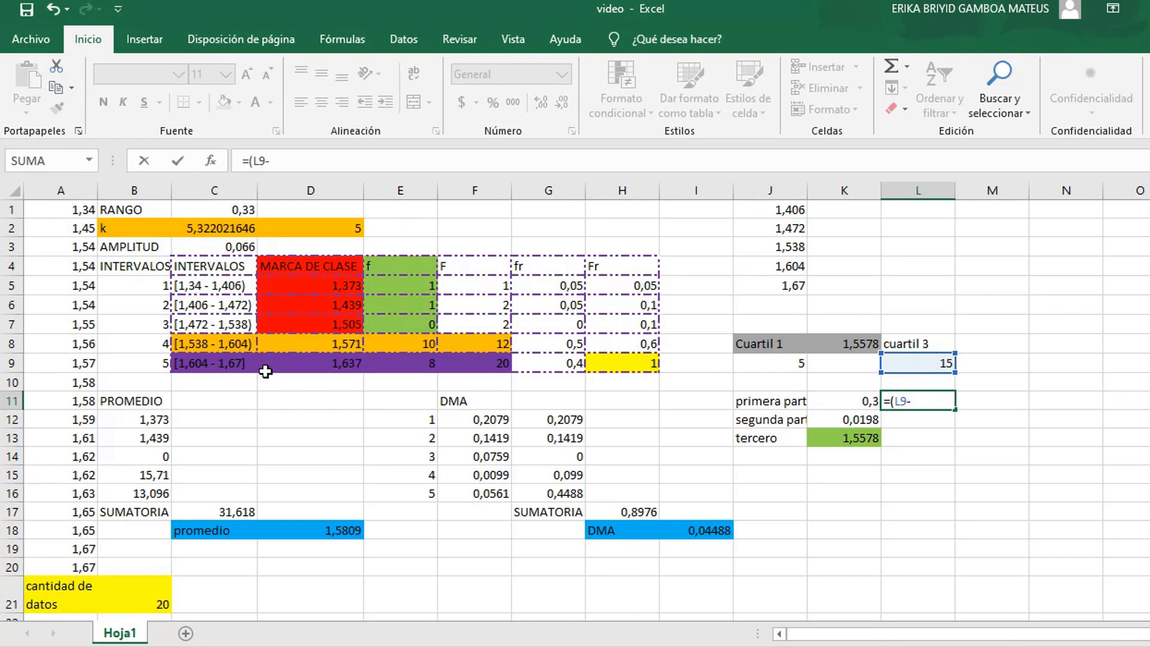
left_click(477, 348)
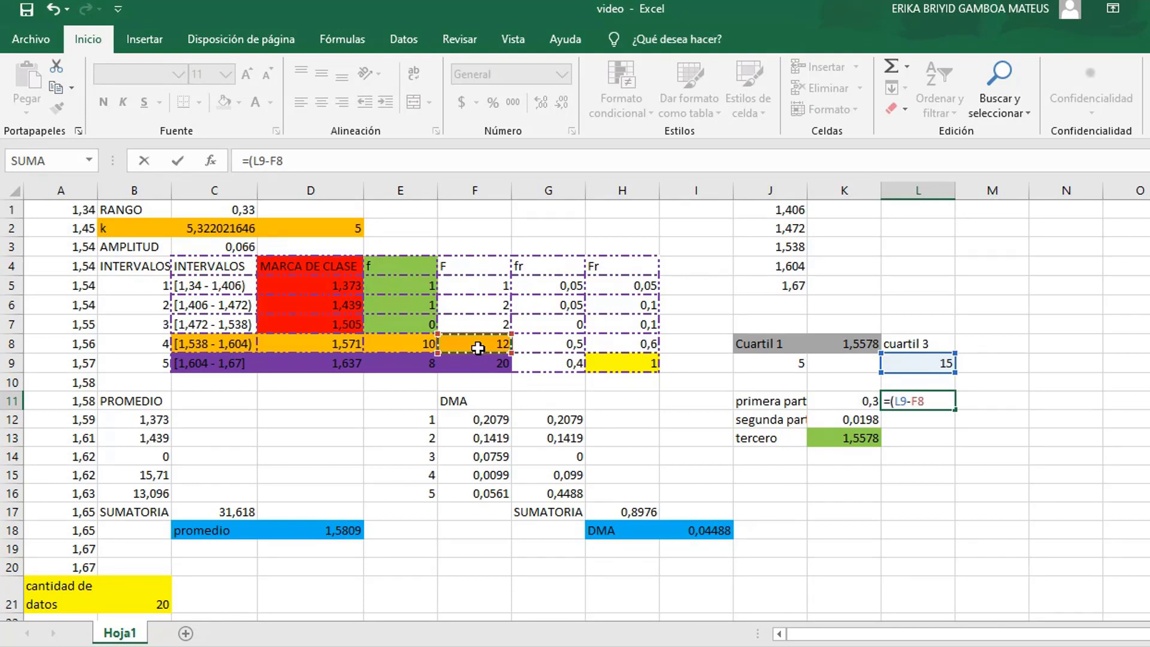
type(")/")
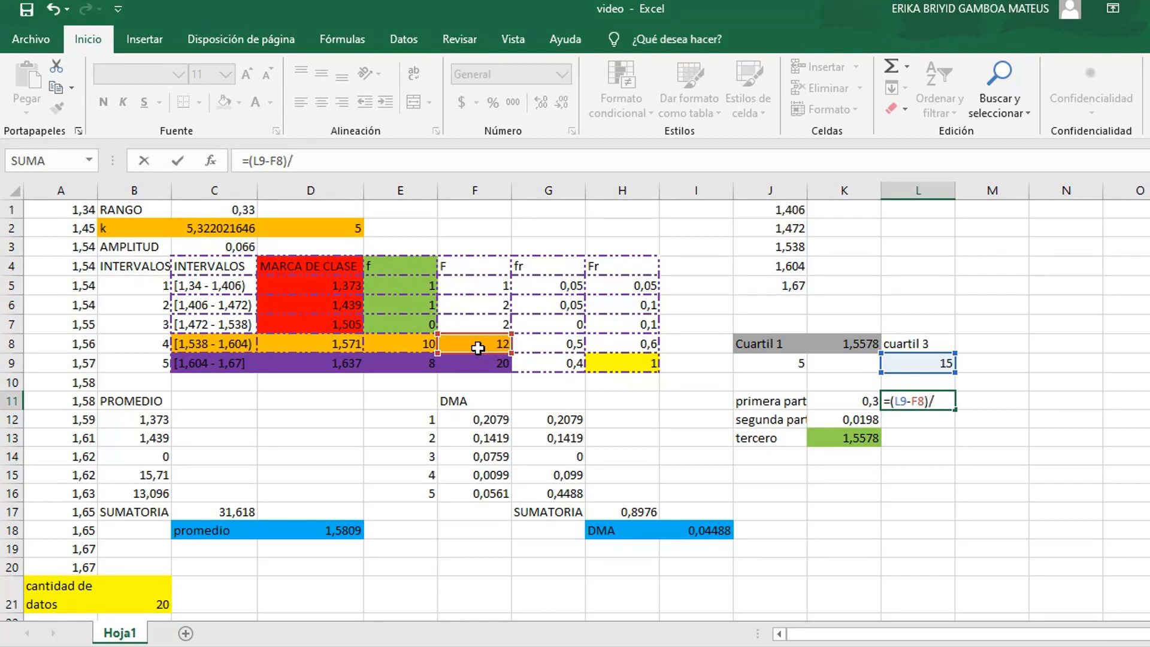
left_click(410, 361)
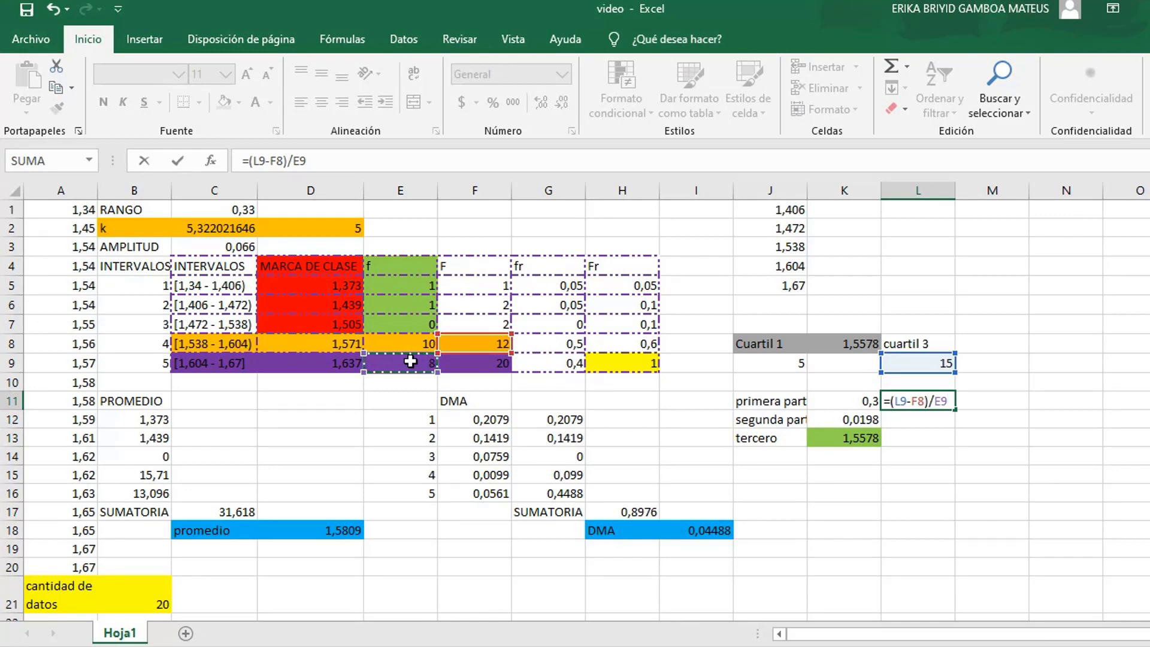
key("Return")
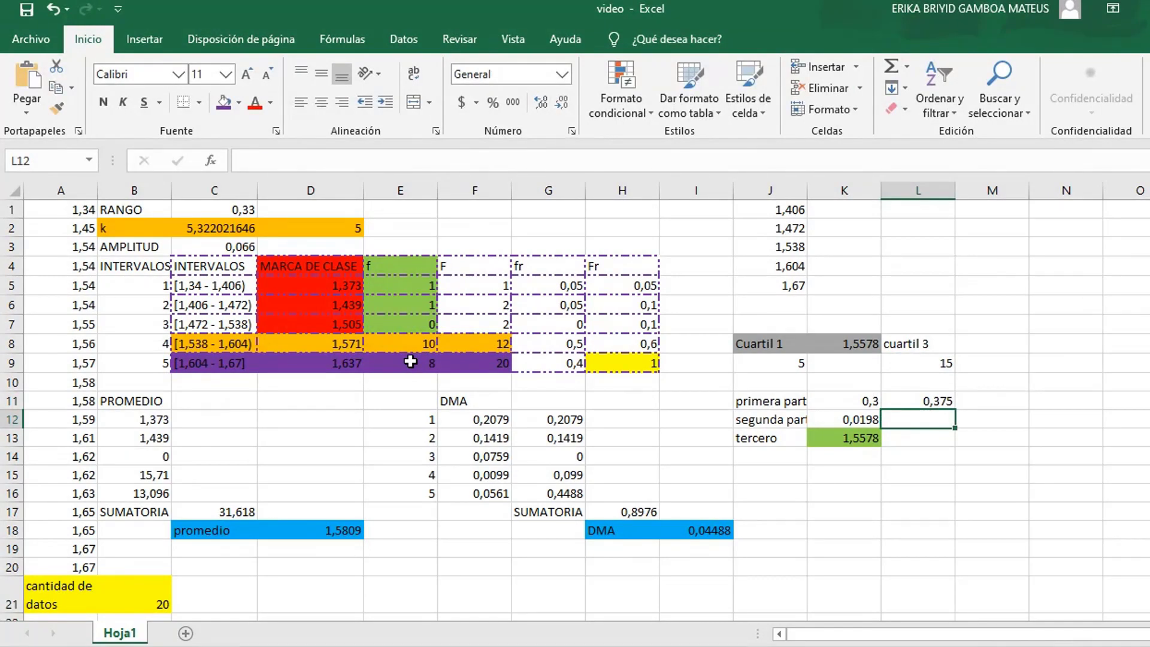
Multiply the third quartile's first part by the class width in L12 with the formula =L11*C3.
type("=")
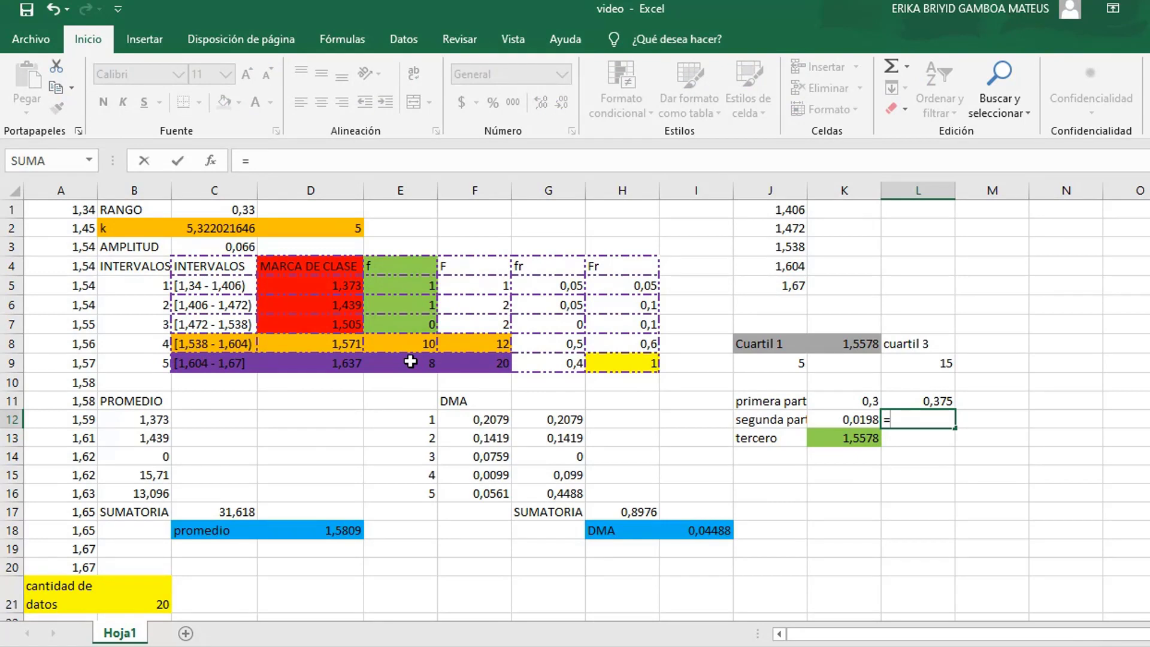
left_click(921, 396)
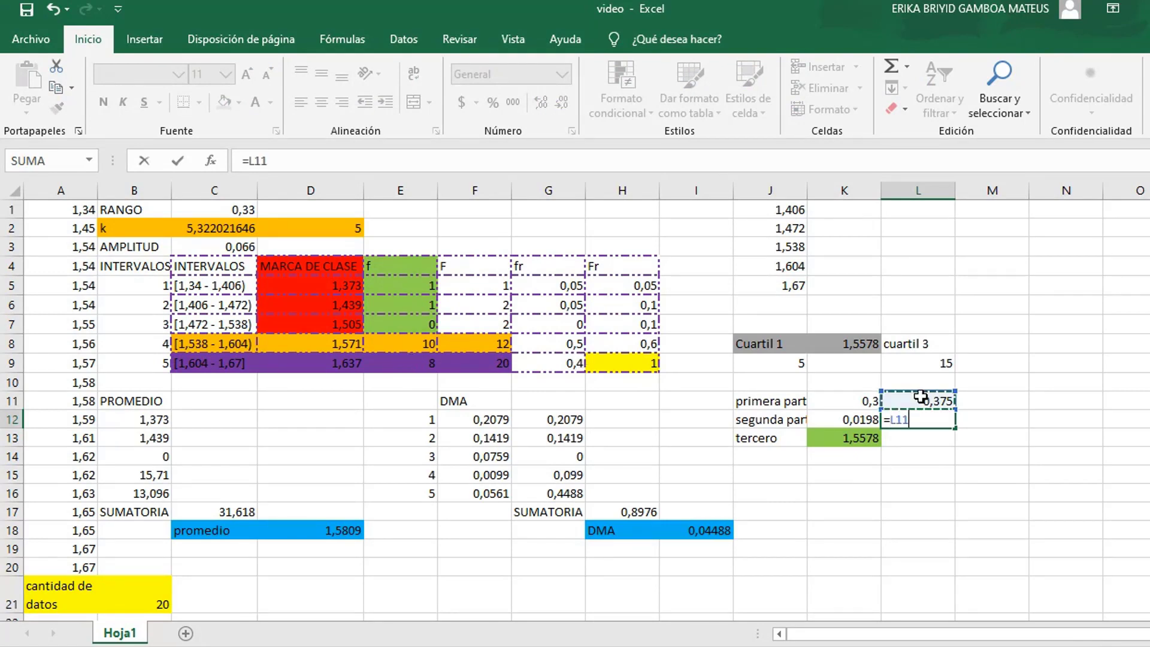
type("*")
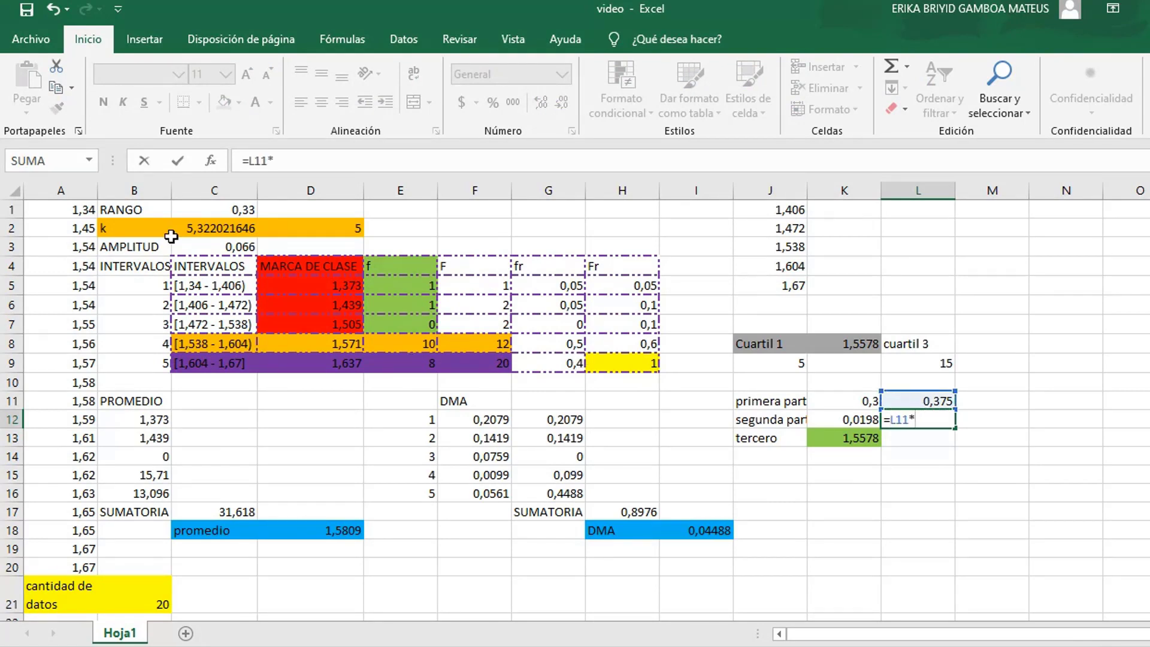
left_click(210, 244)
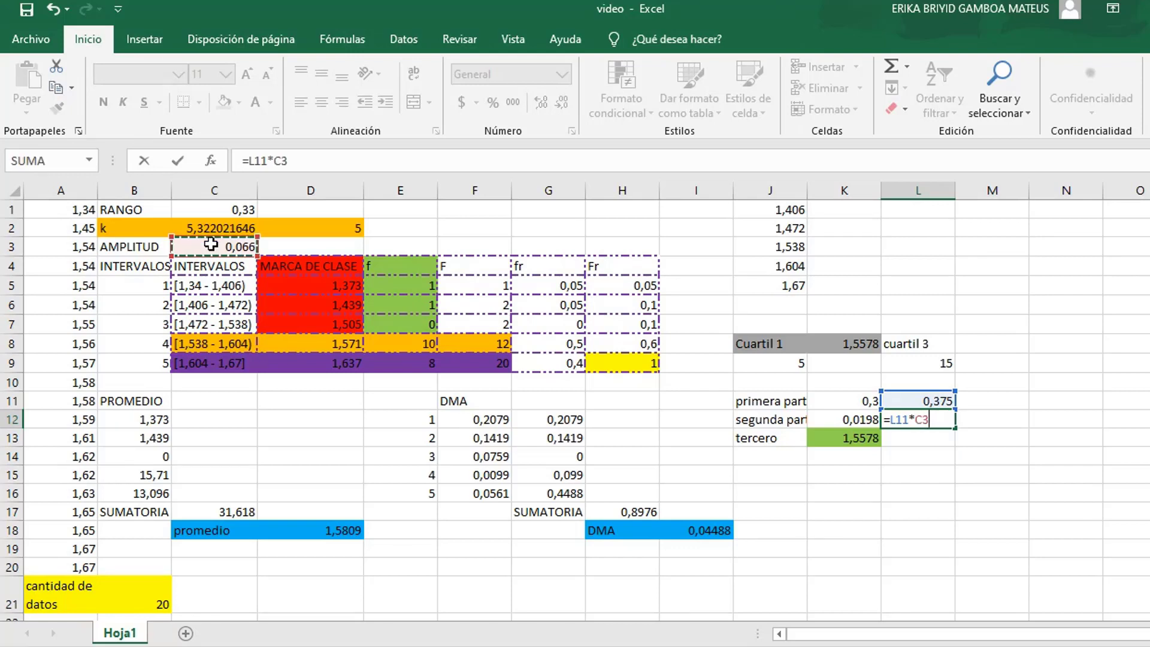
key("Return")
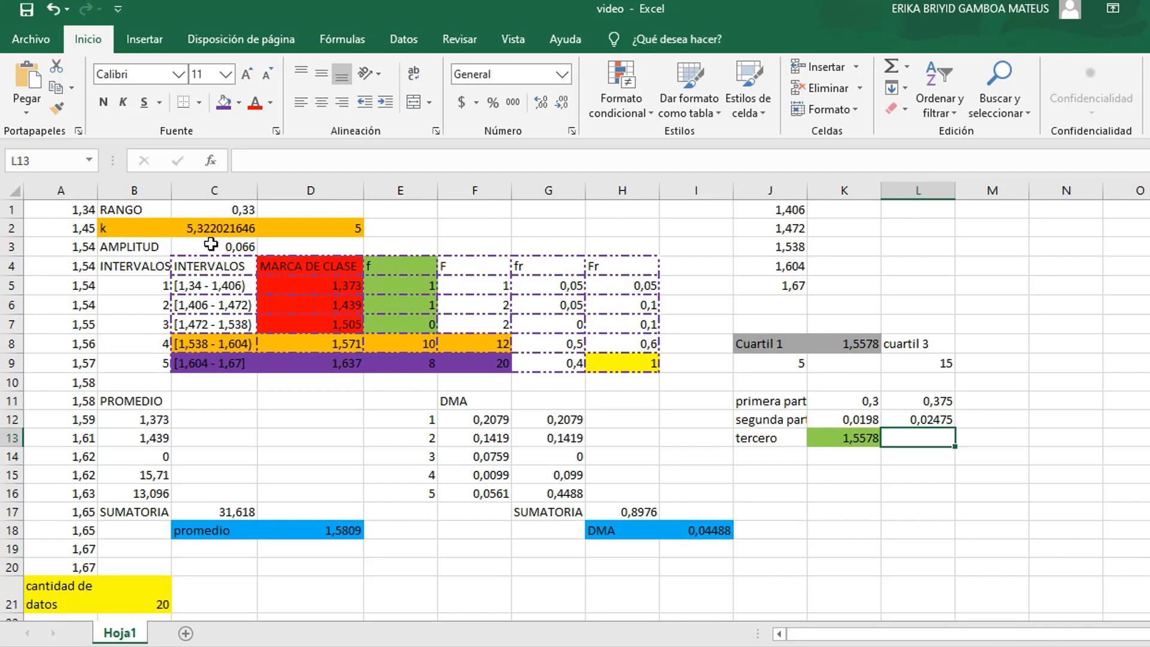
Add the lower class limit to the third quartile's second part in L13 with the formula =L12+J4.
type("=")
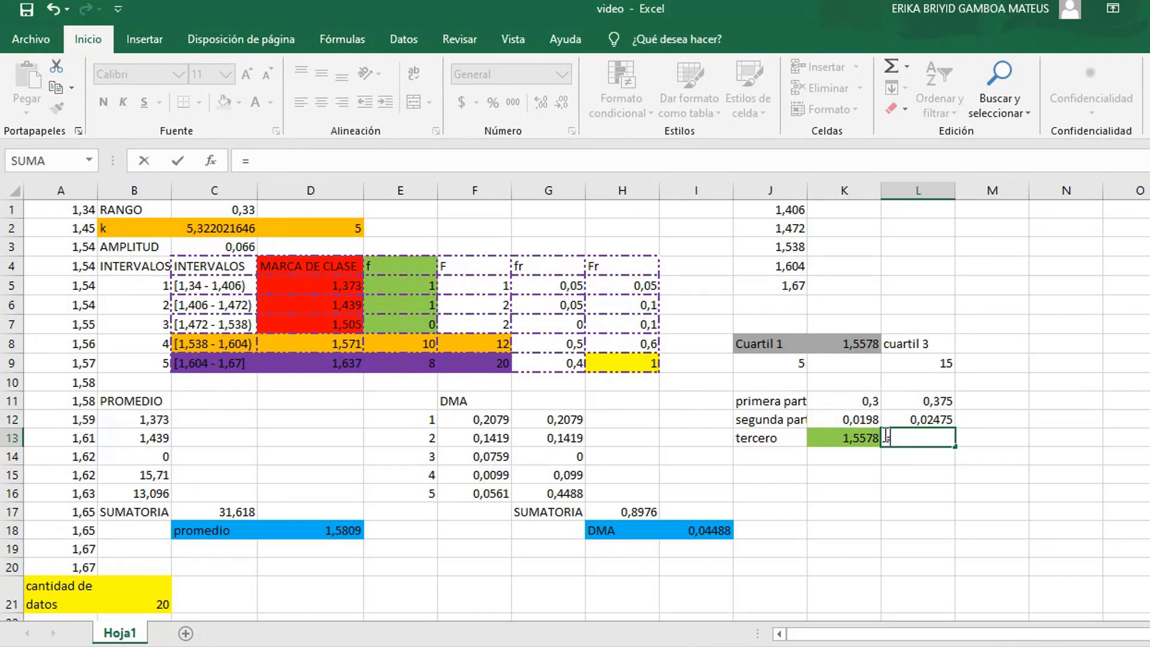
left_click(915, 421)
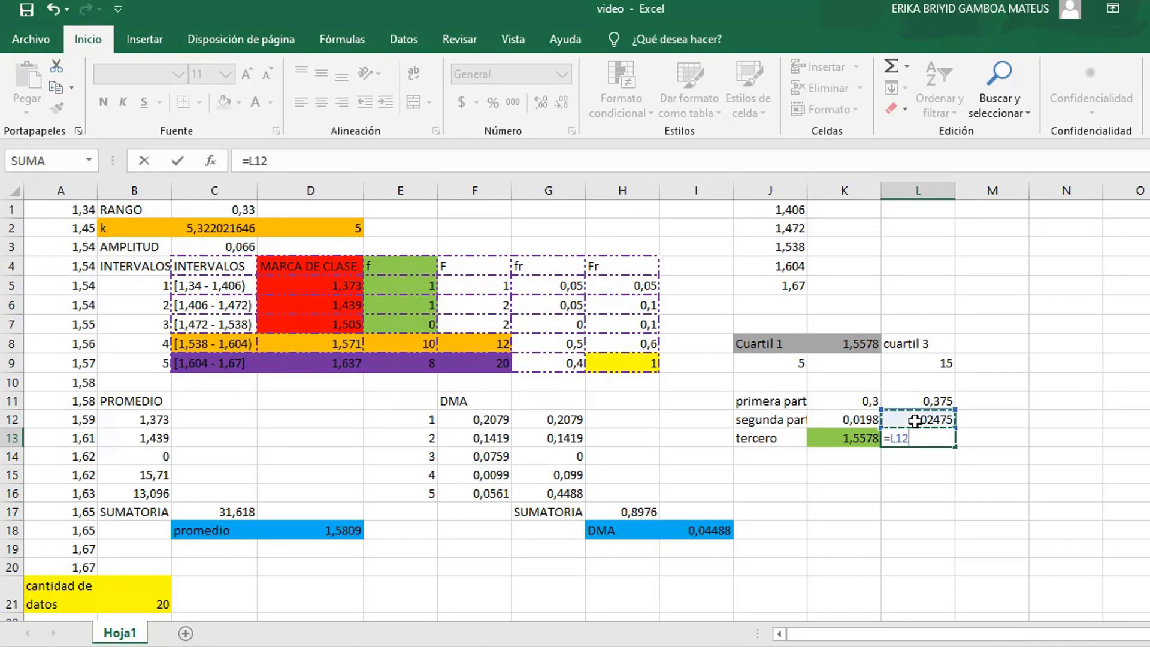
type("+")
left_click(753, 267)
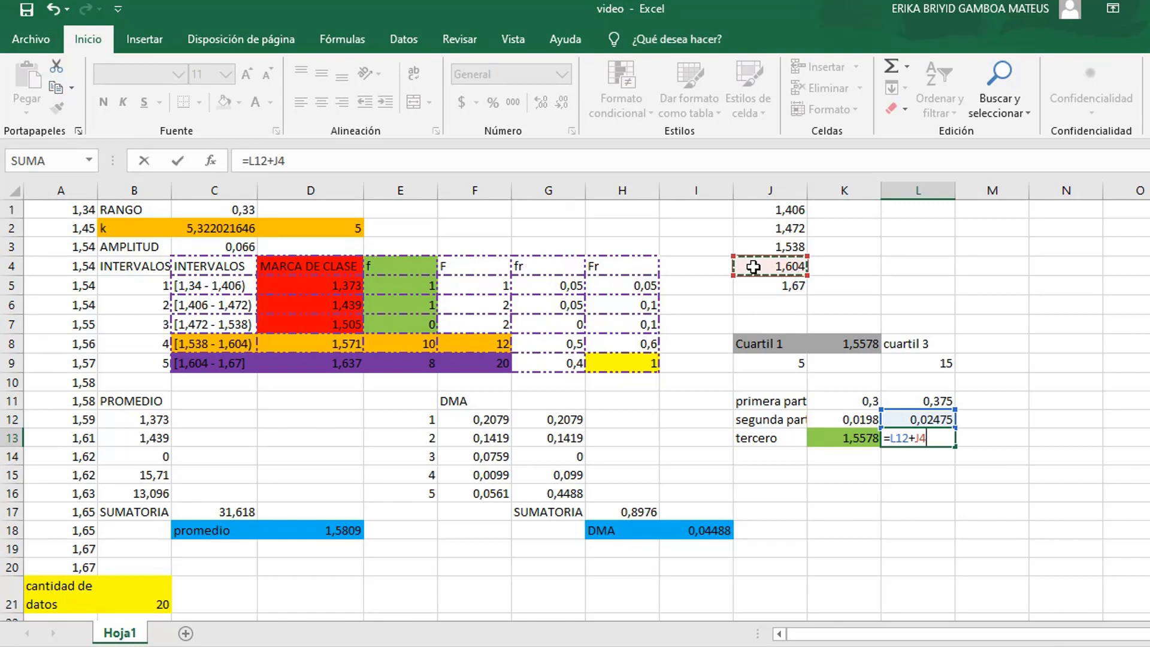
key("Return")
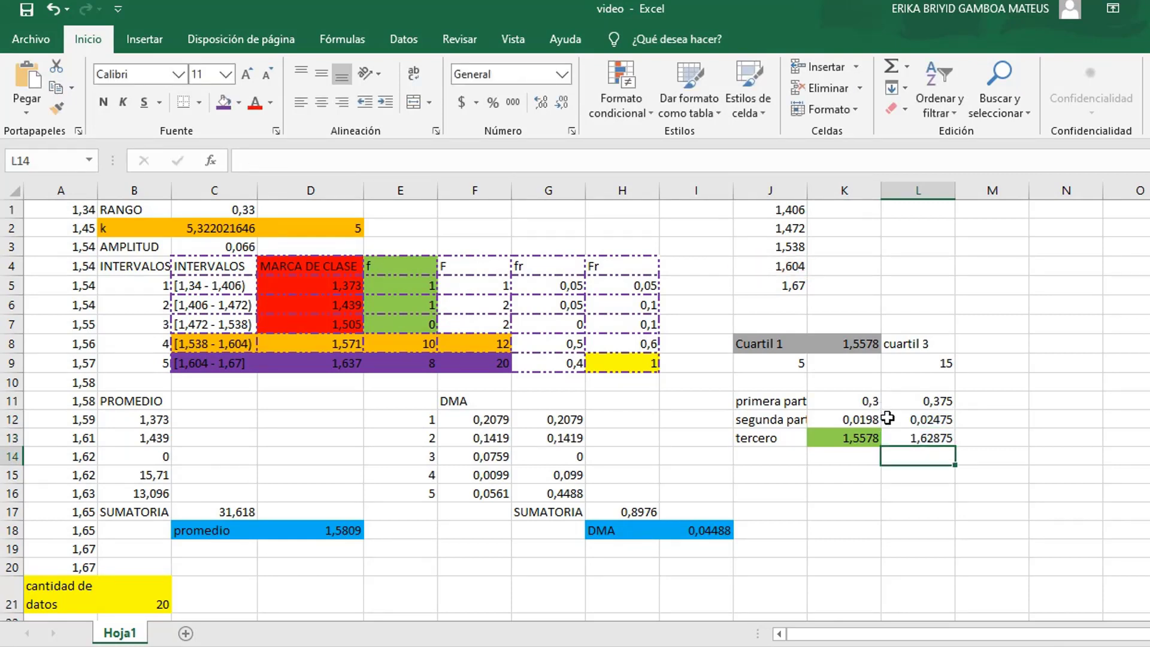
Highlight the third quartile's final result in L13 with a light green fill, matching K13.
left_click(897, 435)
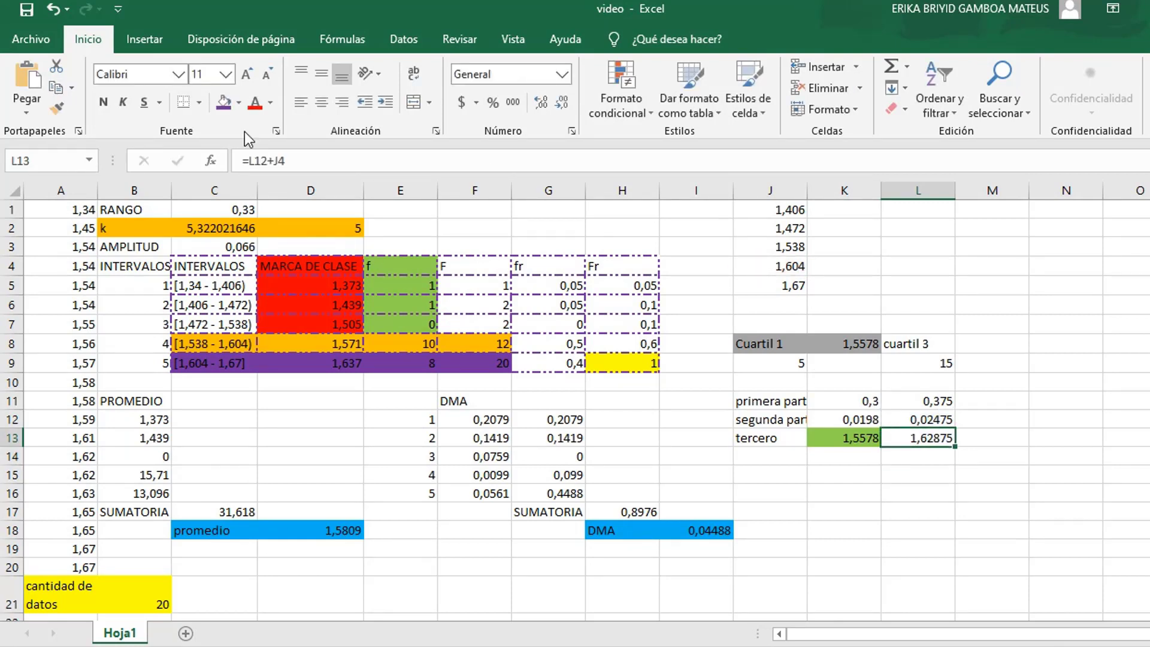
left_click(239, 103)
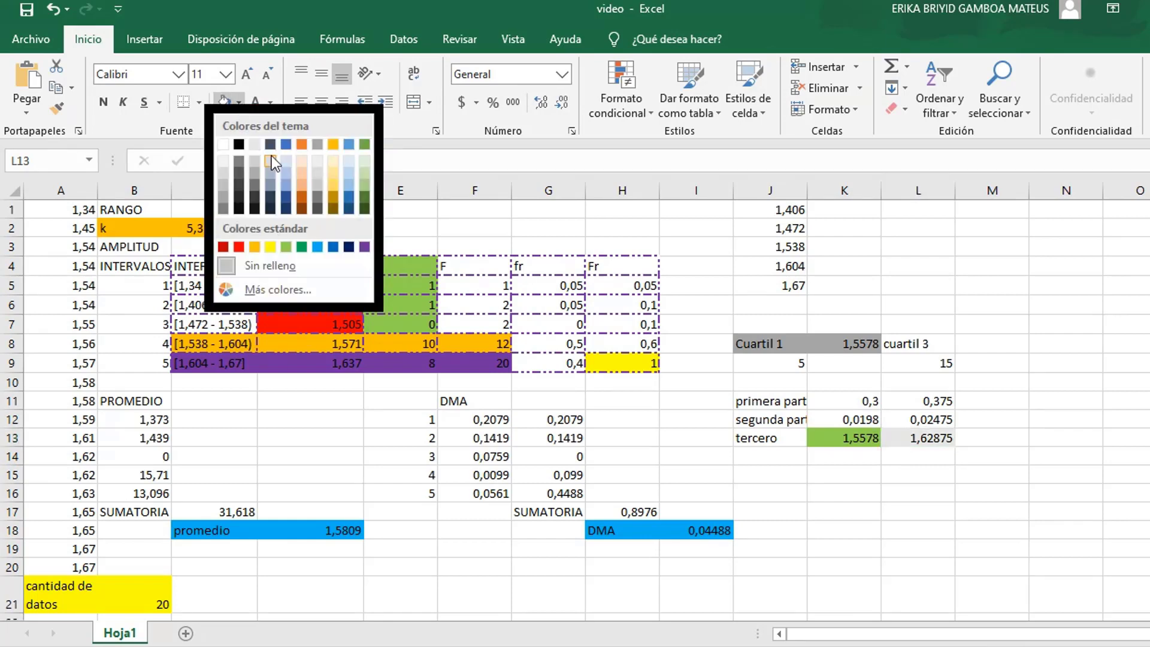
left_click(302, 247)
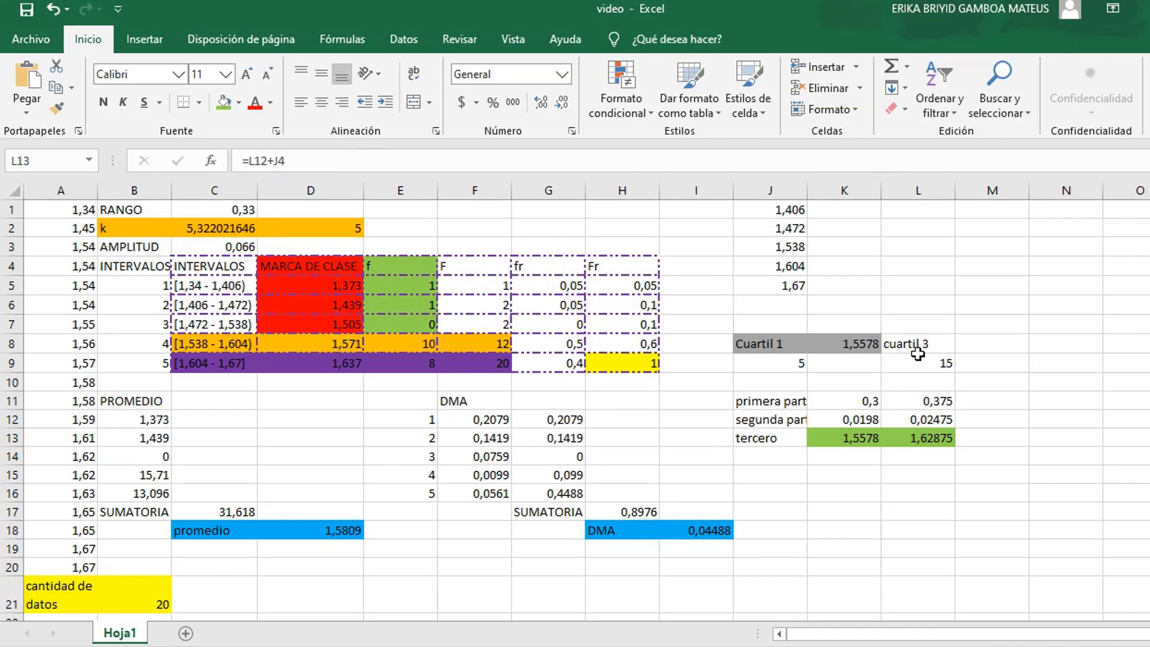
Link the third quartile result into M8, beside the "cuartil 3" label, with the formula =L13.
left_click(979, 342)
type("=")
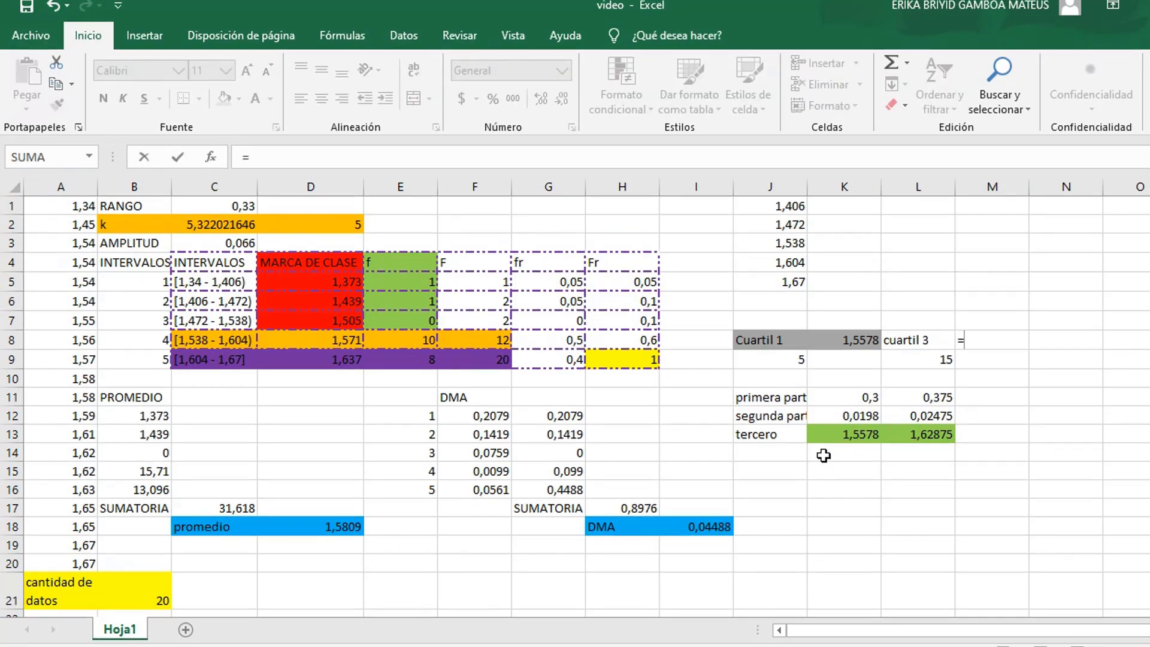
left_click(911, 431)
key("Return")
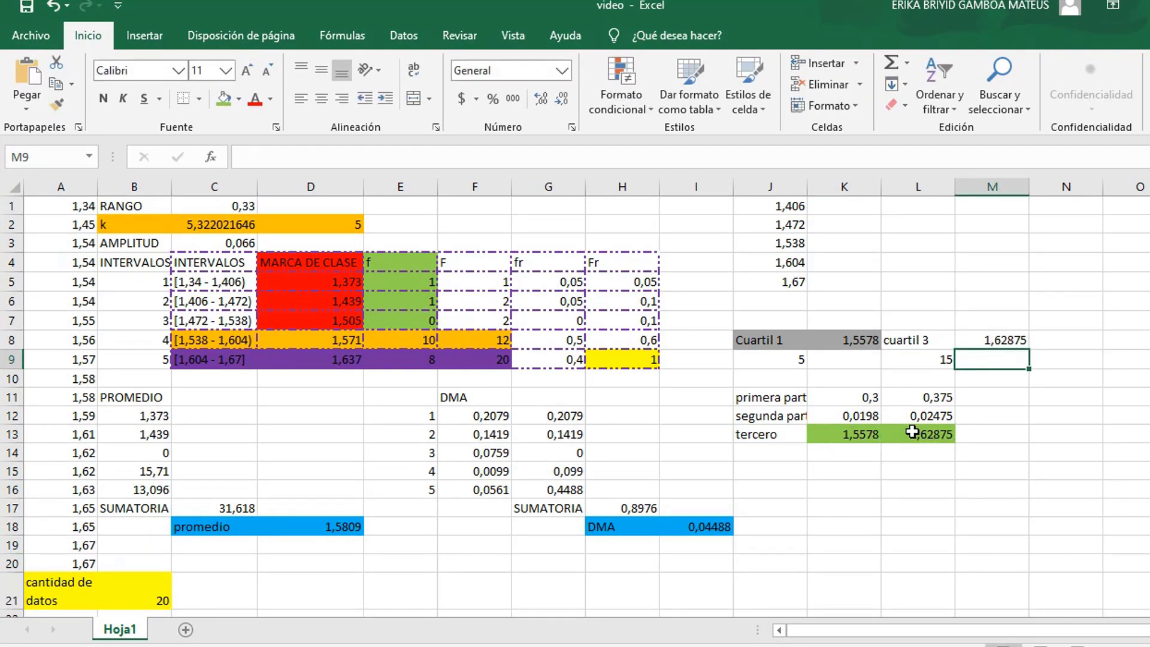
Fill the third quartile's label and result, cells L8:M8, with Blue, Accent 1, Lighter 80% (Azul, Énfasis 1, Claro 80%).
left_click_drag(896, 340, 976, 340)
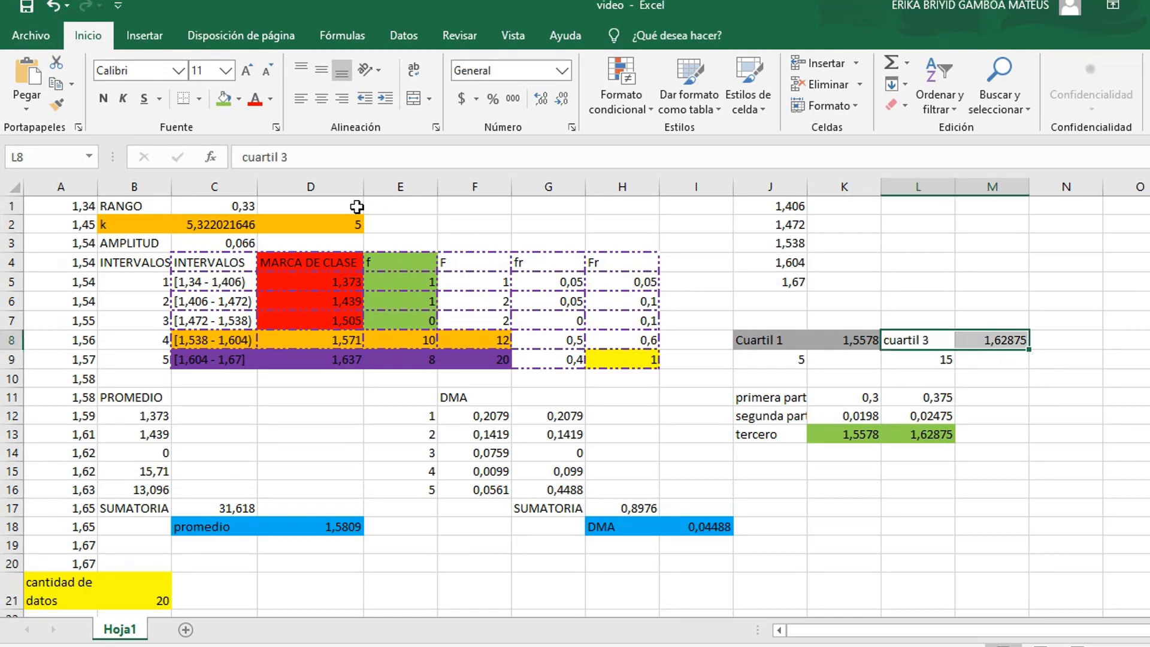
left_click(241, 98)
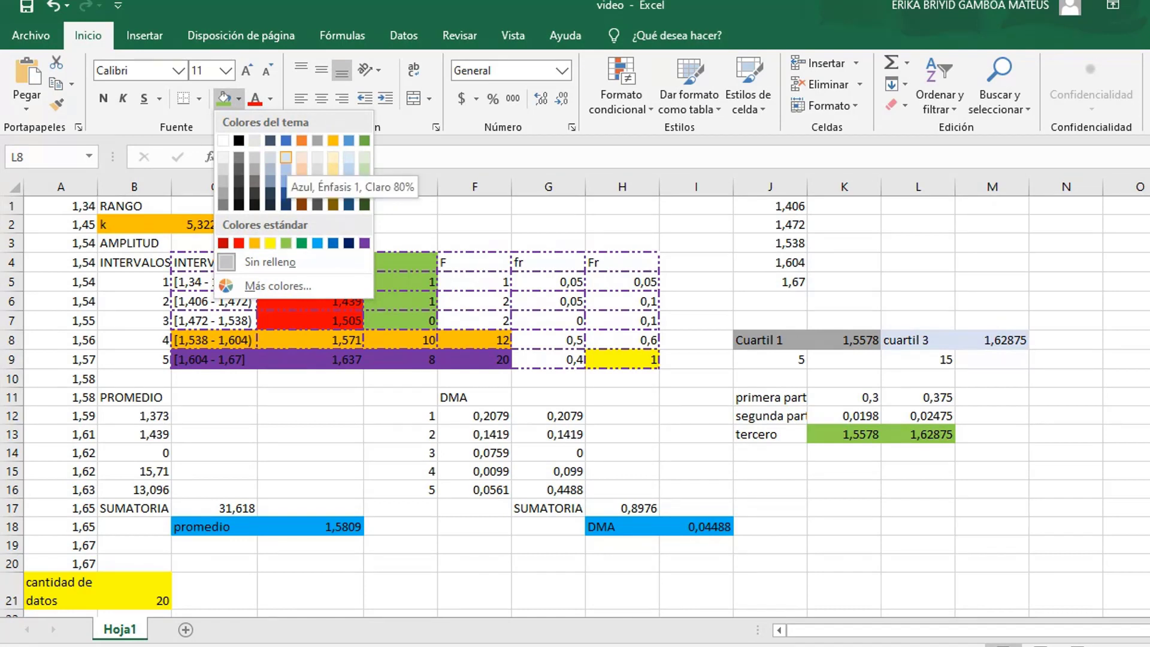
left_click(285, 157)
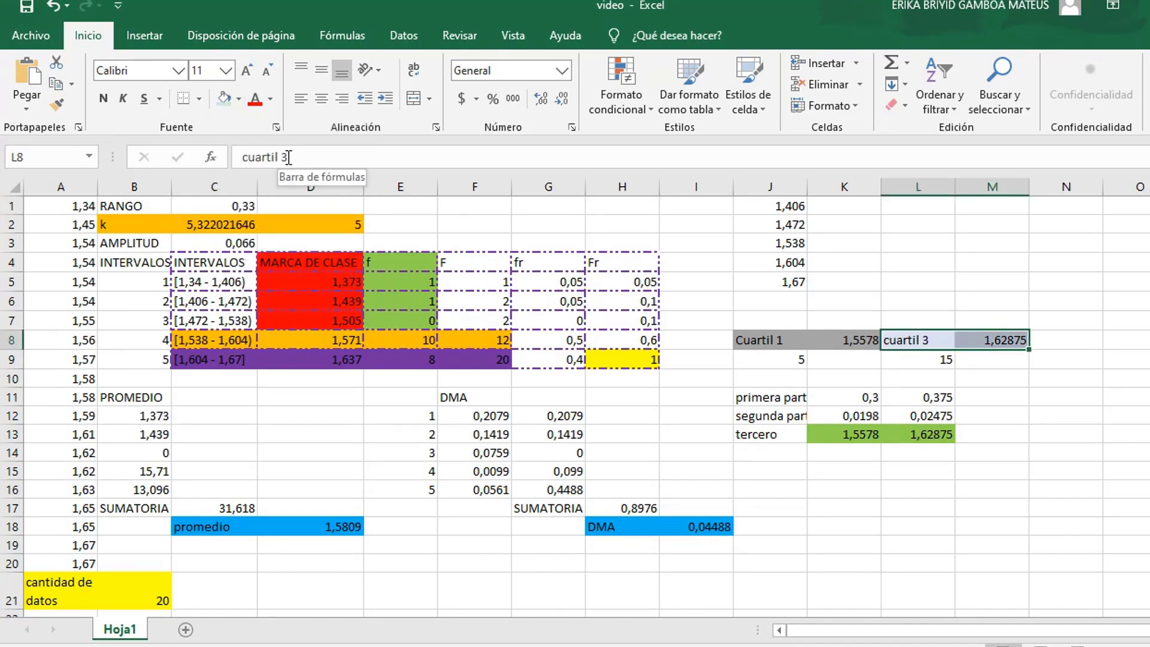